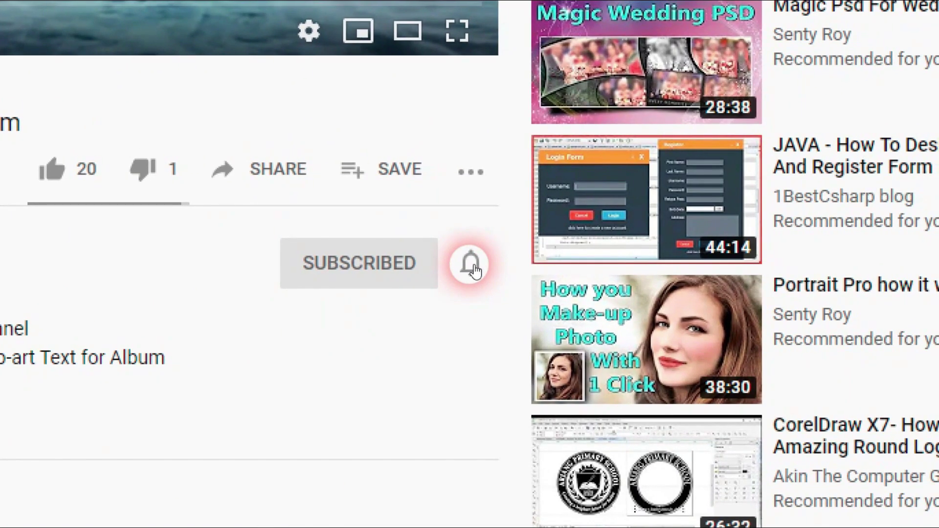
- Set the subscribed YouTube channel's notification bell to All
{"action": "left_click", "coordinate": [473, 265]}
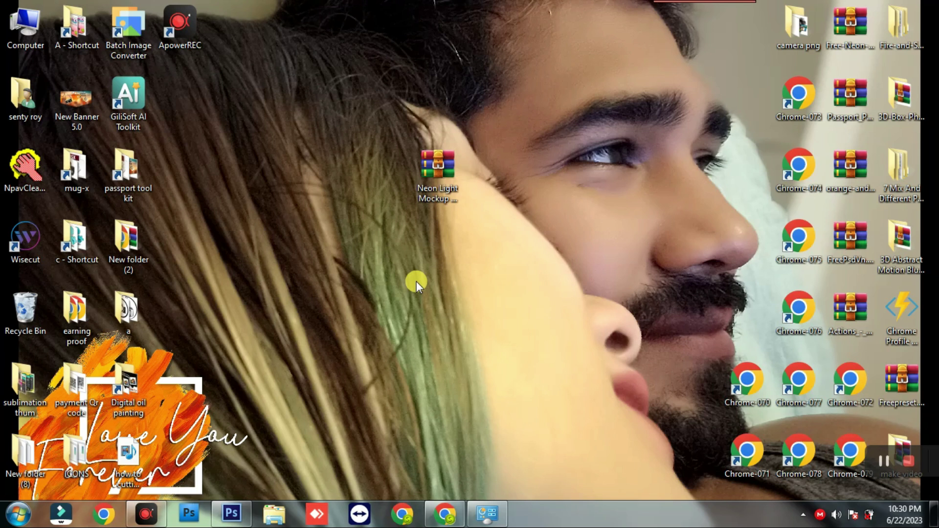
- Extract the Neon Light Mockup .rar to its own desktop folder and close WinRAR
{"action": "left_click", "coordinate": [430, 192]}
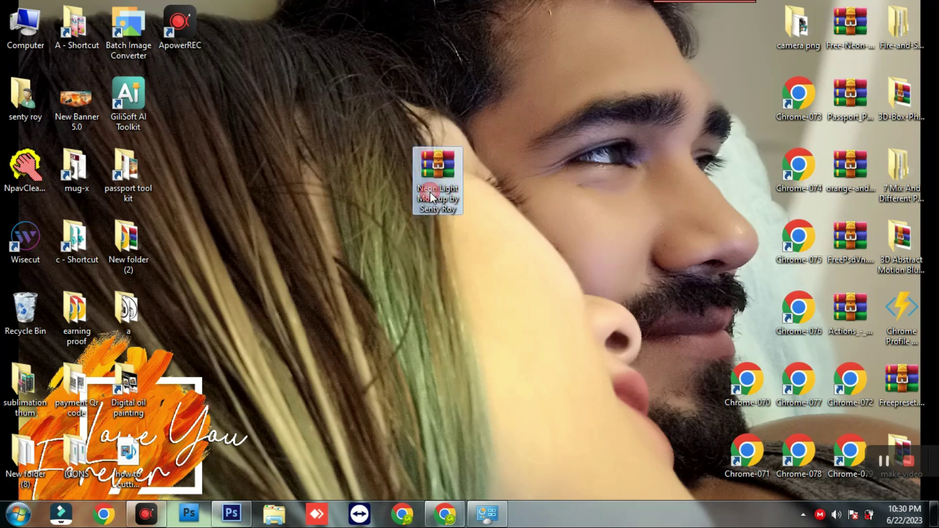
{"action": "key", "text": "ctrl+alt+e"}
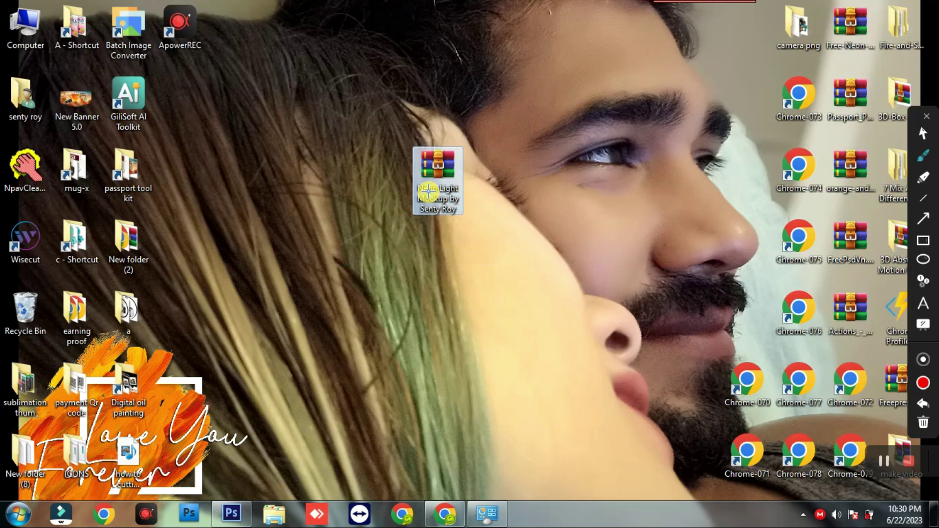
{"action": "mouse_move", "coordinate": [501, 129]}
{"action": "left_mouse_down"}
{"action": "mouse_move", "coordinate": [360, 210]}
{"action": "mouse_move", "coordinate": [483, 133]}
{"action": "left_mouse_up"}
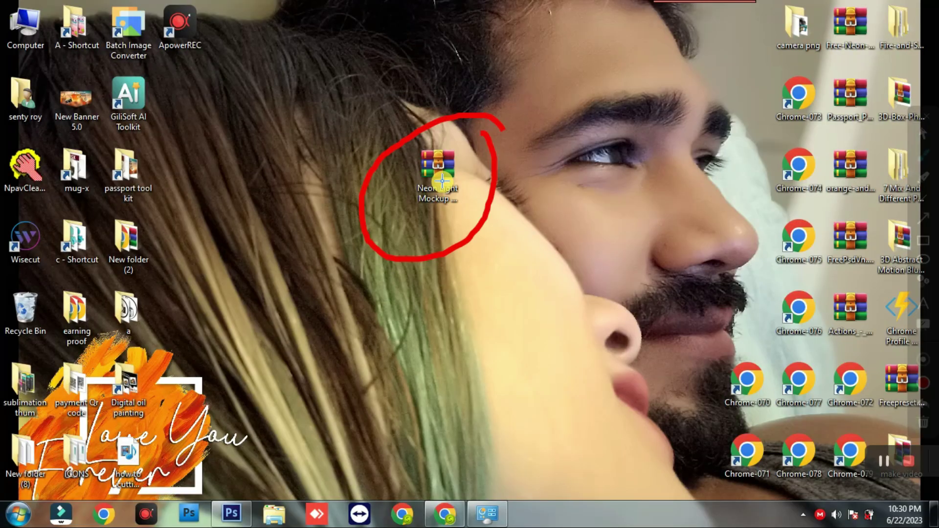
{"action": "key", "text": "ctrl+alt+e"}
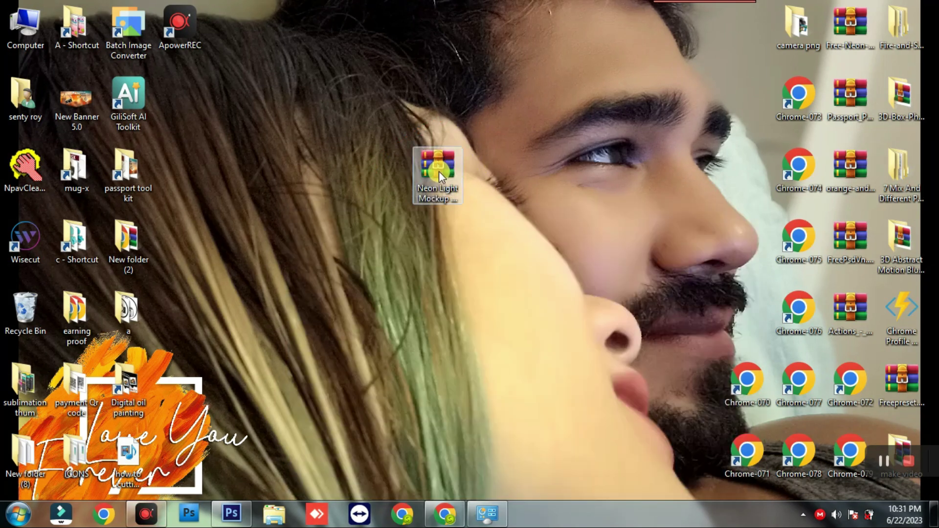
{"action": "double_click", "coordinate": [439, 177]}
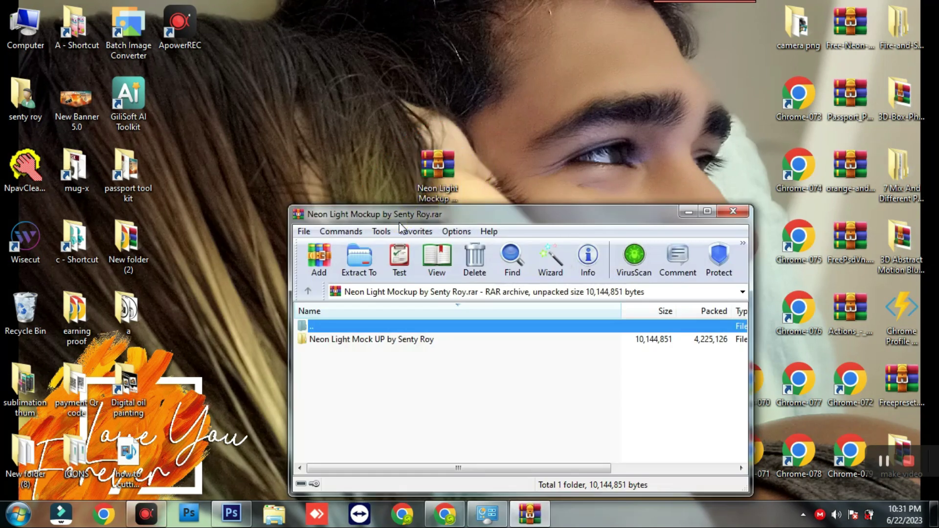
{"action": "left_click", "coordinate": [375, 218]}
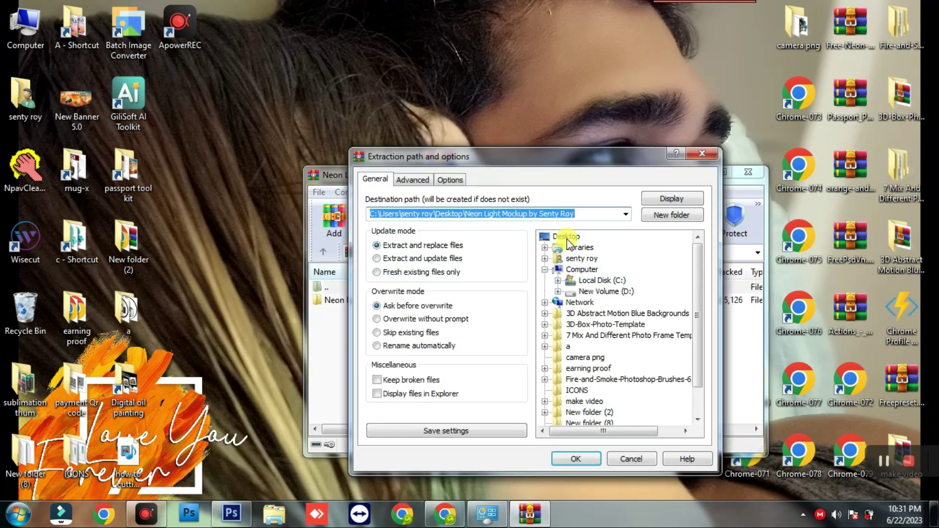
{"action": "left_click", "coordinate": [573, 458]}
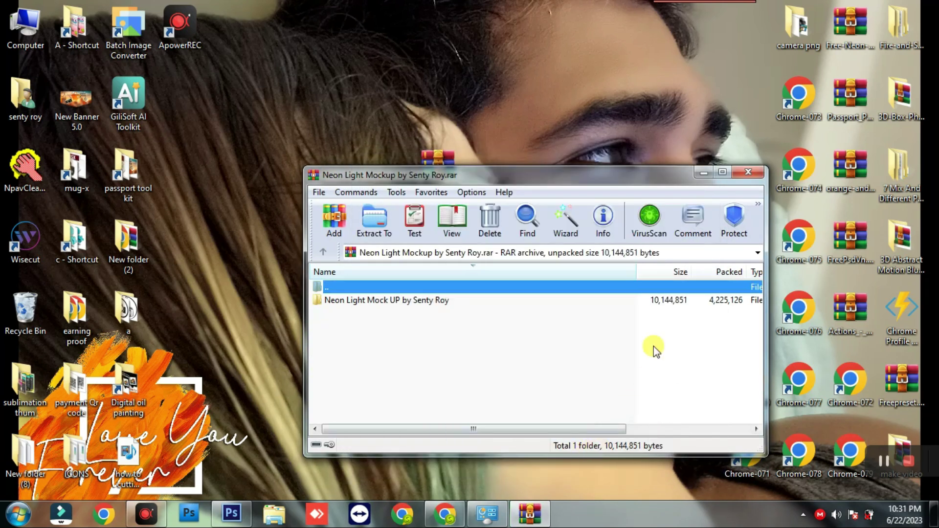
{"action": "left_click", "coordinate": [748, 172]}
{"action": "mouse_move", "coordinate": [173, 103]}
{"action": "left_mouse_down"}
{"action": "mouse_move", "coordinate": [359, 63]}
{"action": "mouse_move", "coordinate": [368, 172]}
{"action": "left_mouse_up"}
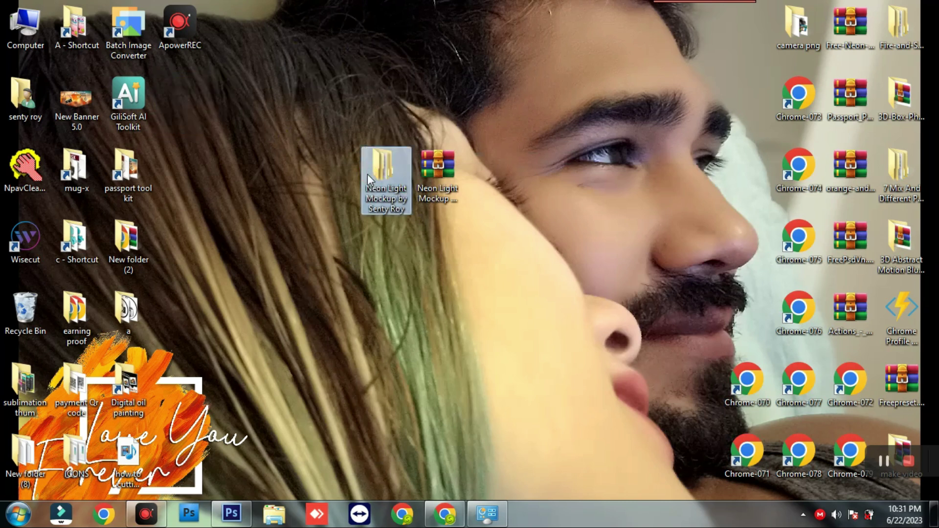
- Open the extracted folder, then its inner Neon Light Mock UP folder
{"action": "double_click", "coordinate": [368, 174]}
{"action": "left_click", "coordinate": [201, 172]}
{"action": "double_click", "coordinate": [202, 174]}
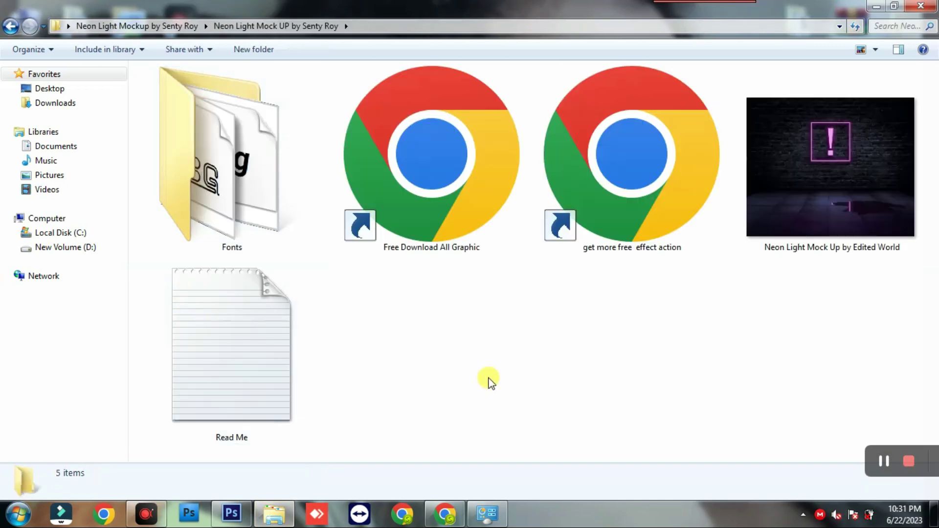
- Point out the Fonts folder, two web shortcuts, mockup image and Read Me, then open Read Me
{"action": "left_click", "coordinate": [292, 243]}
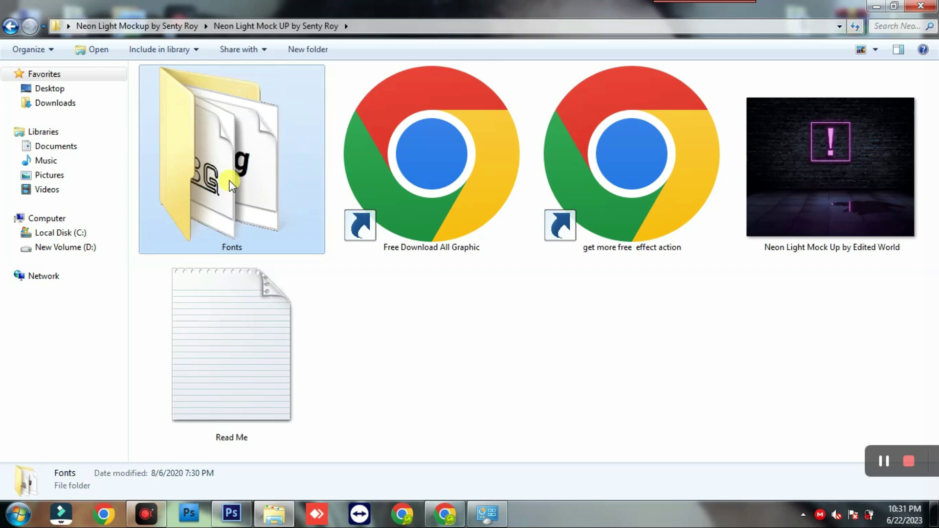
{"action": "left_click_drag", "start_coordinate": [397, 326], "coordinate": [673, 93]}
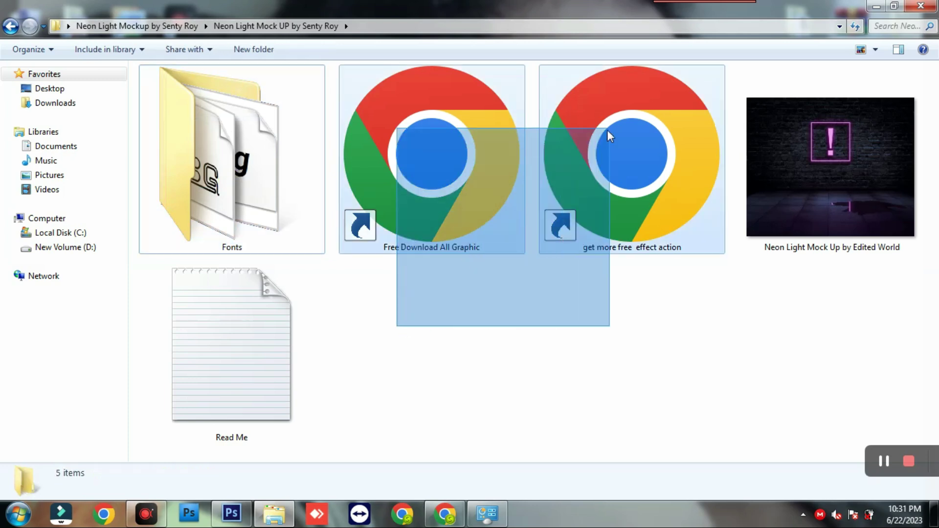
{"action": "left_click_drag", "start_coordinate": [629, 332], "coordinate": [378, 130]}
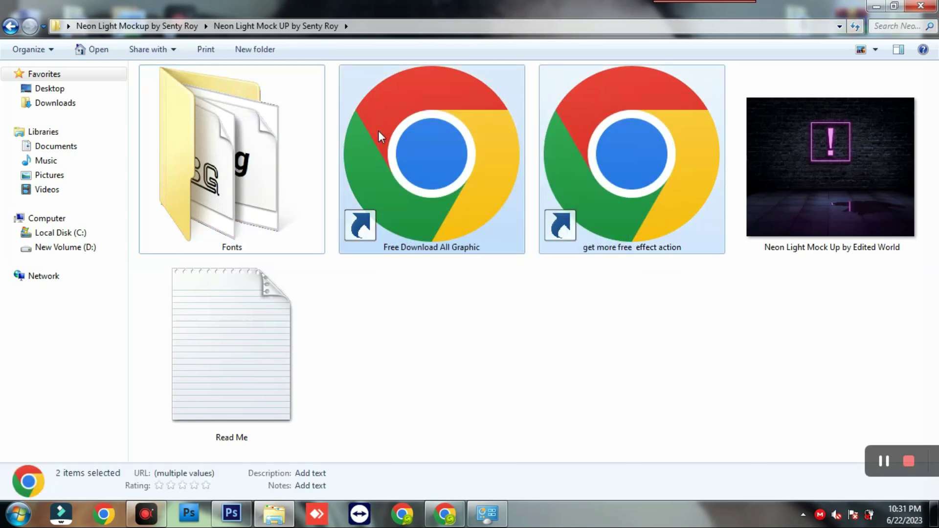
{"action": "left_click_drag", "start_coordinate": [413, 295], "coordinate": [661, 124]}
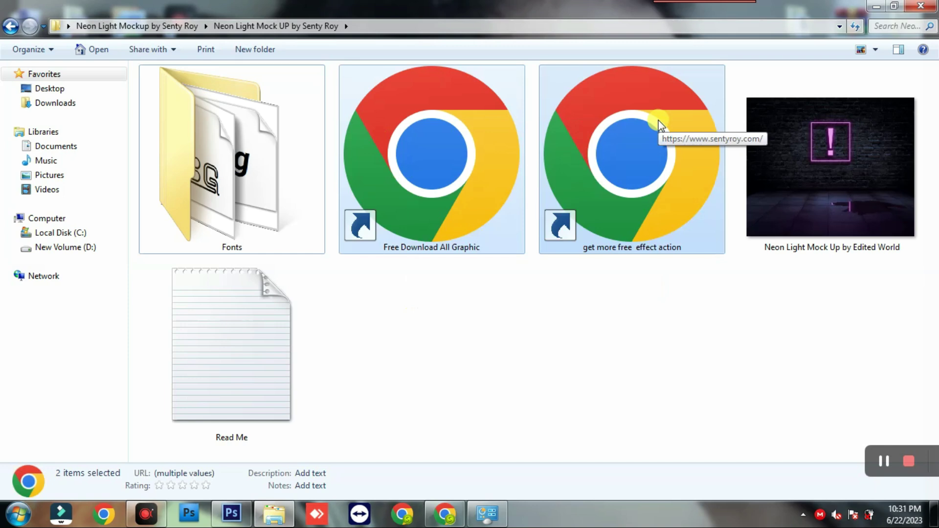
{"action": "mouse_move", "coordinate": [865, 216]}
{"action": "left_mouse_down"}
{"action": "mouse_move", "coordinate": [854, 178]}
{"action": "mouse_move", "coordinate": [876, 138]}
{"action": "mouse_move", "coordinate": [841, 212]}
{"action": "left_mouse_up"}
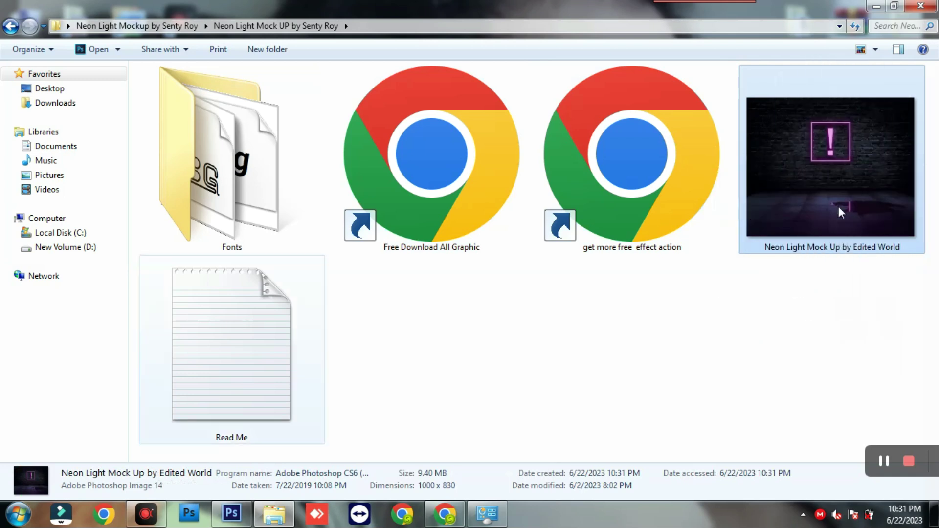
{"action": "left_click_drag", "start_coordinate": [224, 395], "coordinate": [272, 371]}
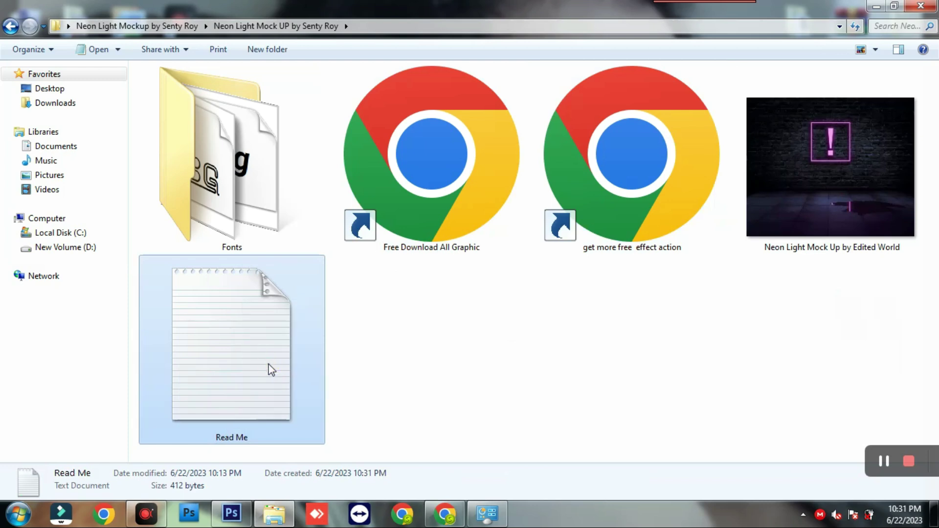
{"action": "double_click", "coordinate": [272, 370]}
- Highlight the Read Me's thank-you, software-buying and WhatsApp contact lines
{"action": "left_click_drag", "start_coordinate": [433, 205], "coordinate": [515, 147]}
{"action": "left_click_drag", "start_coordinate": [646, 182], "coordinate": [181, 169]}
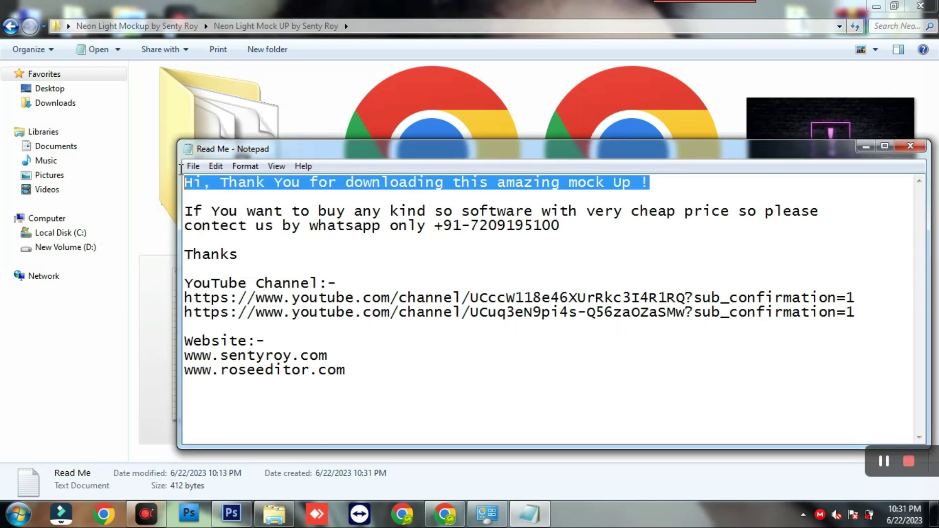
{"action": "left_click_drag", "start_coordinate": [185, 210], "coordinate": [654, 211]}
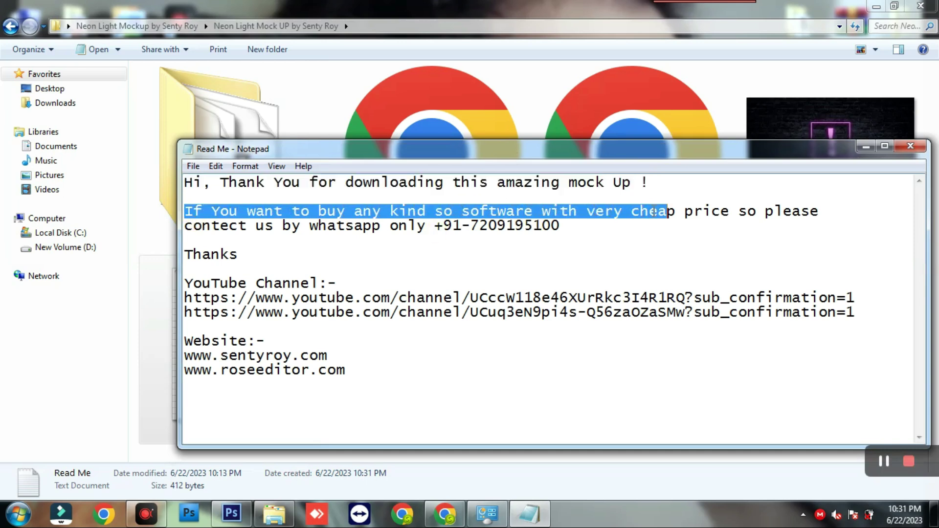
{"action": "left_click_drag", "start_coordinate": [655, 211], "coordinate": [318, 226]}
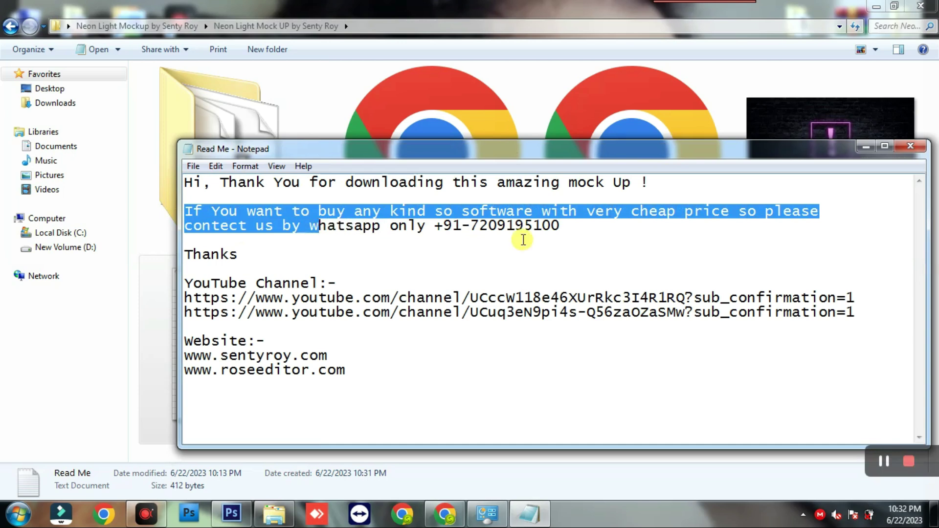
{"action": "left_click_drag", "start_coordinate": [560, 226], "coordinate": [311, 226]}
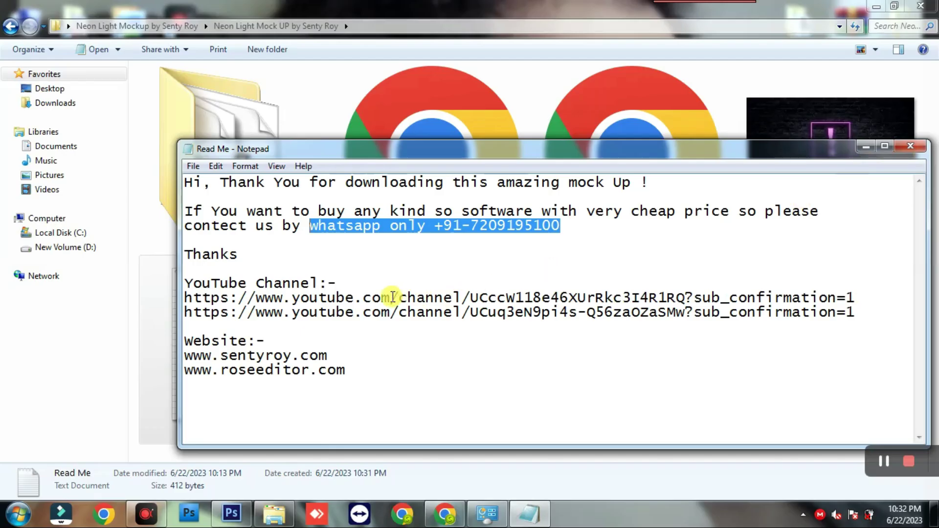
- Highlight the YouTube Channel heading and both channel links, then close Notepad
{"action": "left_click_drag", "start_coordinate": [192, 284], "coordinate": [413, 284]}
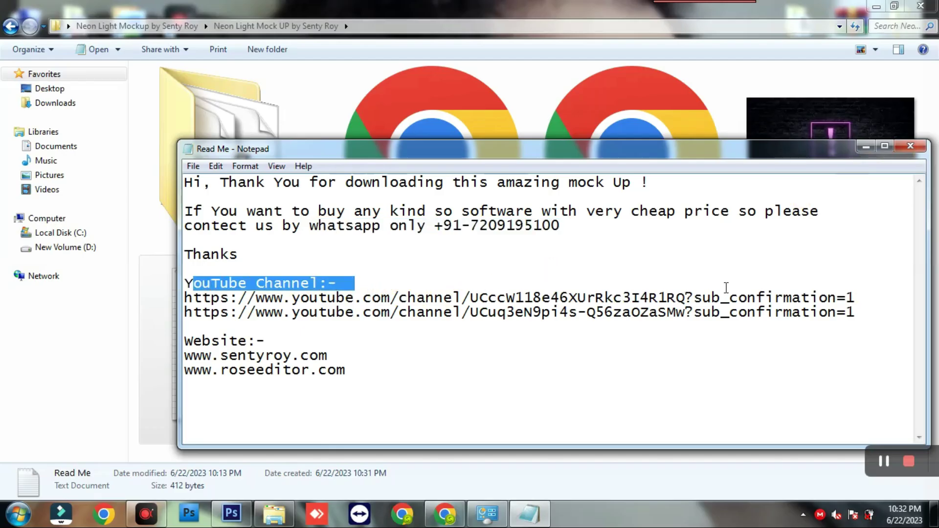
{"action": "left_click_drag", "start_coordinate": [726, 287], "coordinate": [867, 314]}
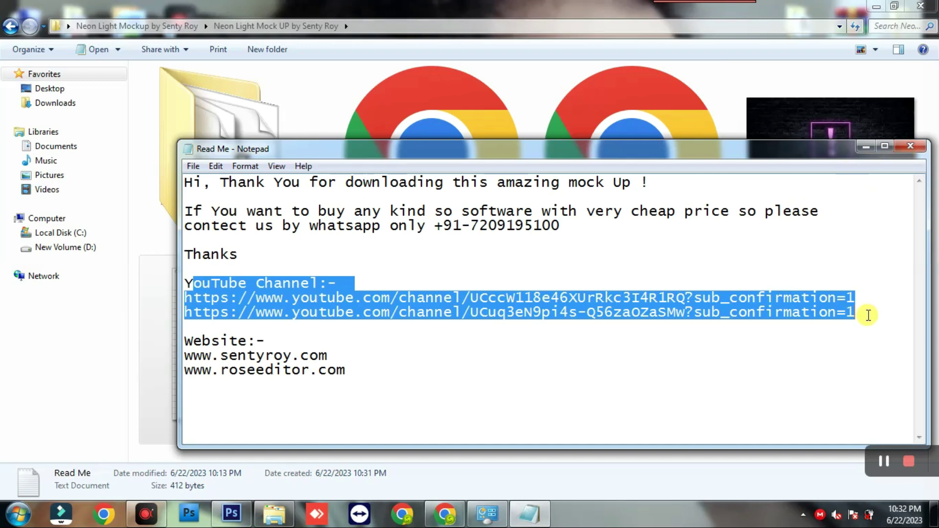
{"action": "left_click", "coordinate": [869, 315]}
{"action": "left_click_drag", "start_coordinate": [866, 315], "coordinate": [182, 301]}
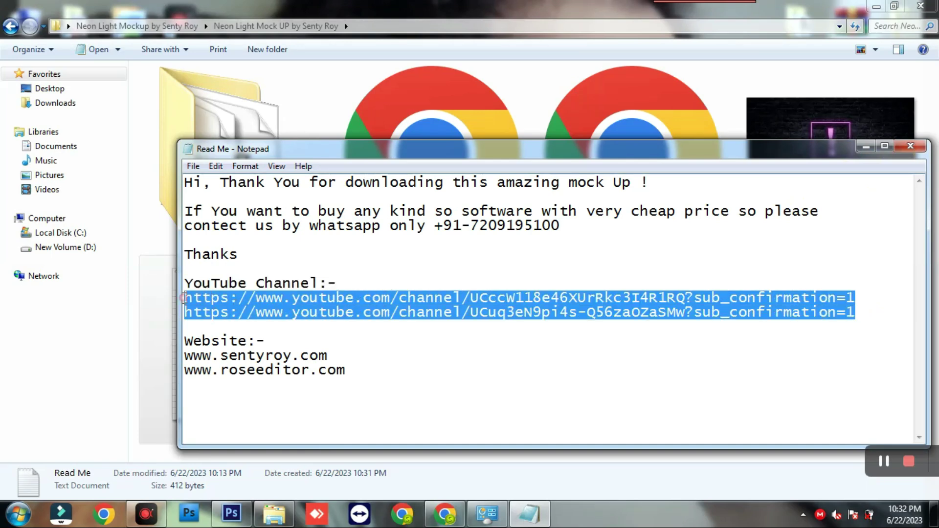
{"action": "left_click", "coordinate": [903, 145]}
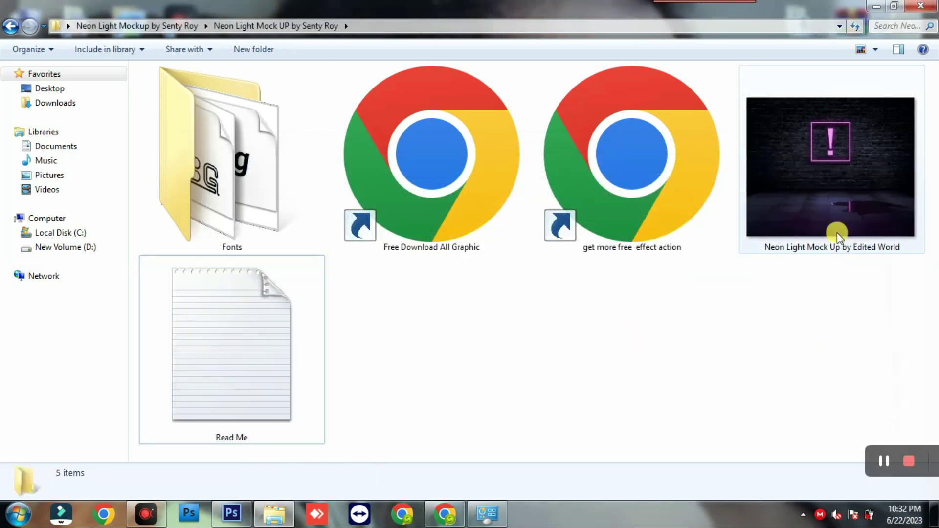
{"action": "mouse_move", "coordinate": [820, 182]}
{"action": "left_mouse_down"}
{"action": "mouse_move", "coordinate": [855, 228]}
{"action": "mouse_move", "coordinate": [840, 199]}
{"action": "left_mouse_up"}
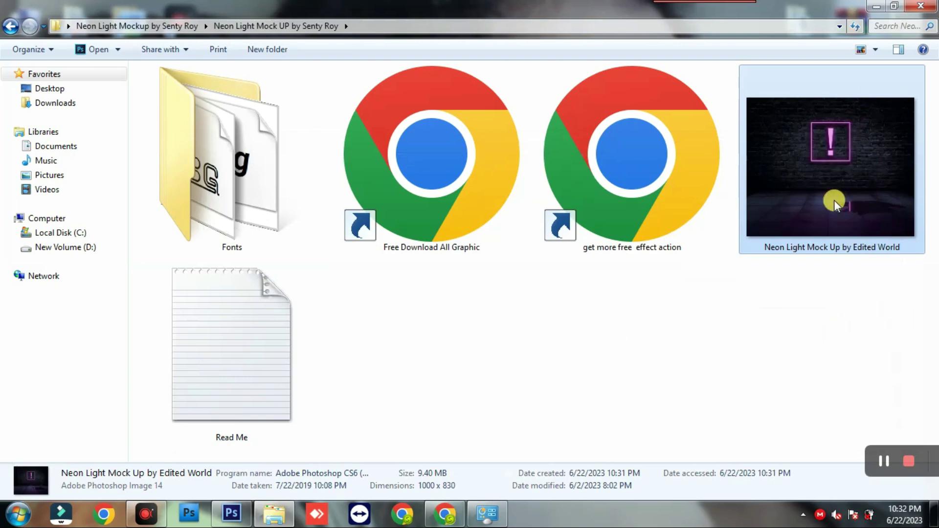
{"action": "mouse_move", "coordinate": [829, 169]}
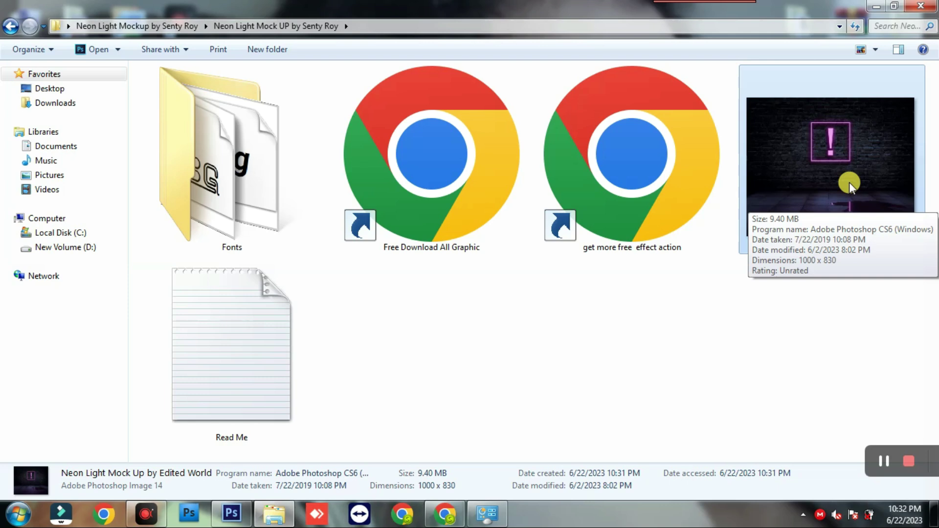
{"action": "left_click", "coordinate": [229, 512]}
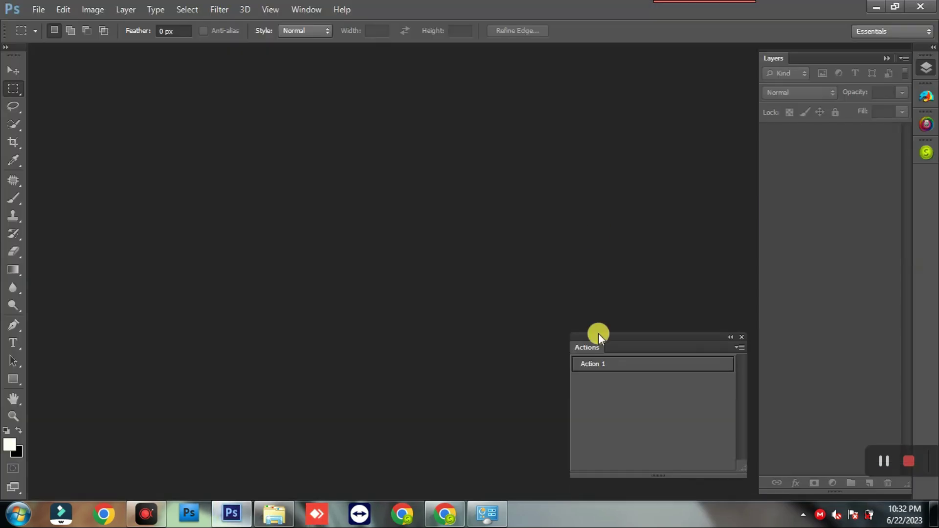
{"action": "left_click", "coordinate": [282, 509]}
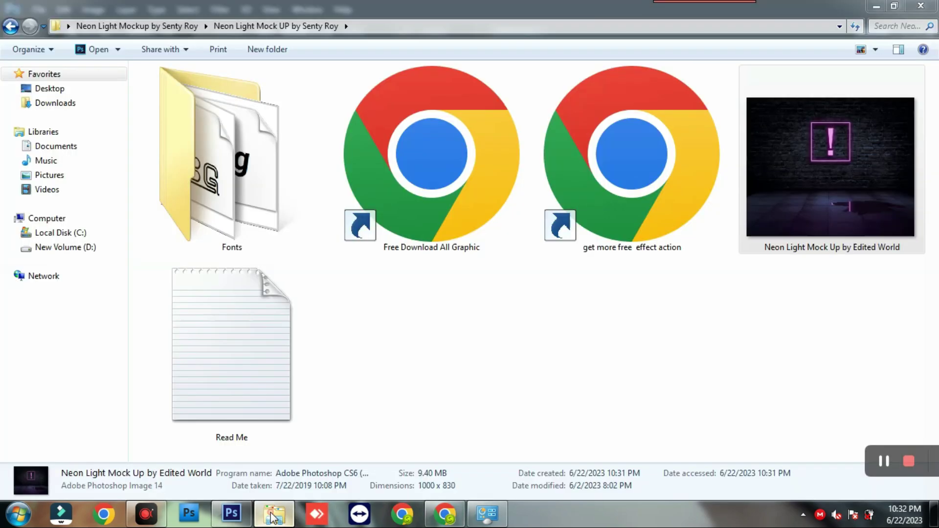
{"action": "left_click_drag", "start_coordinate": [824, 147], "coordinate": [224, 522]}
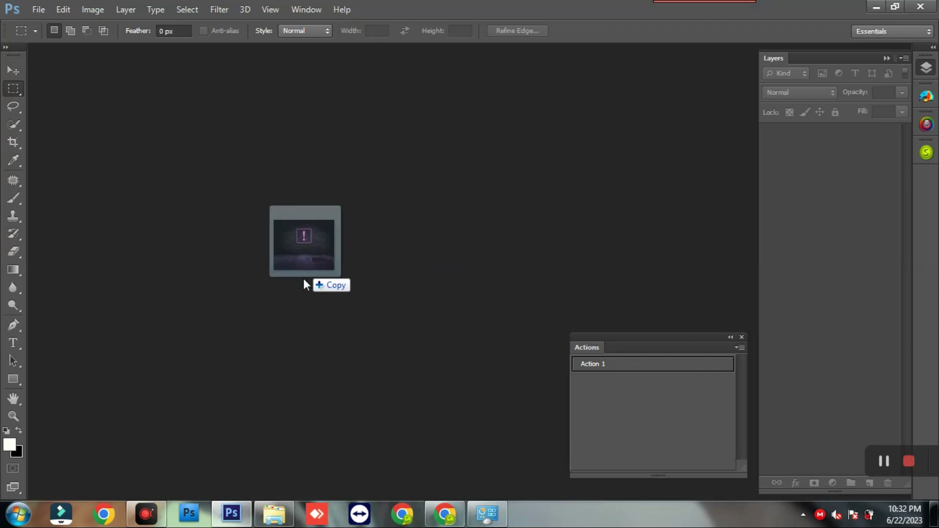
{"action": "left_click_drag", "start_coordinate": [225, 523], "coordinate": [425, 282]}
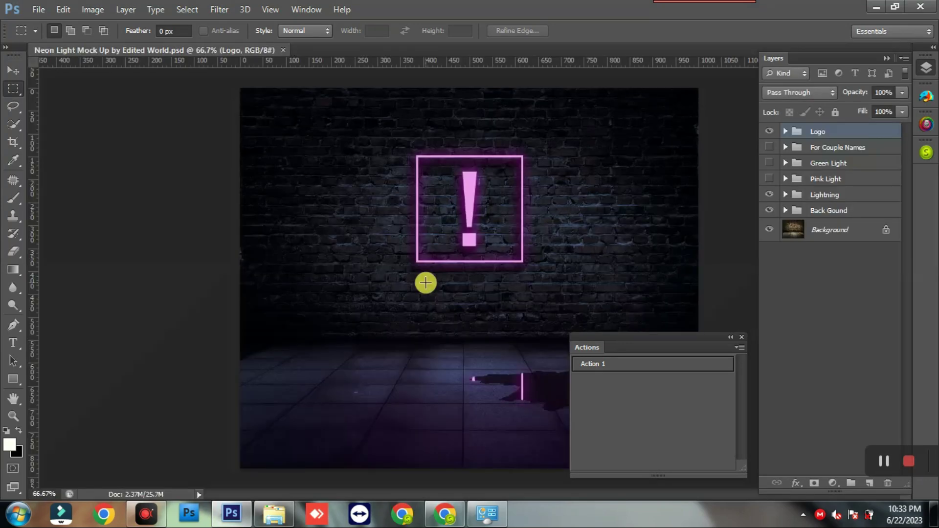
{"action": "mouse_move", "coordinate": [680, 345]}
{"action": "left_mouse_down"}
{"action": "mouse_move", "coordinate": [572, 323]}
{"action": "mouse_move", "coordinate": [642, 319]}
{"action": "left_mouse_up"}
{"action": "left_click", "coordinate": [710, 316]}
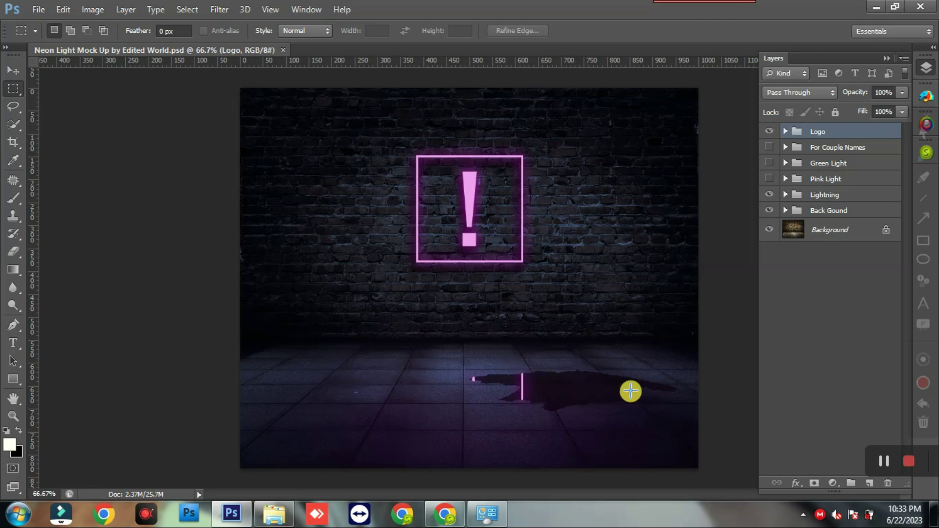
{"action": "mouse_move", "coordinate": [451, 346]}
{"action": "left_mouse_down"}
{"action": "mouse_move", "coordinate": [618, 398]}
{"action": "mouse_move", "coordinate": [471, 431]}
{"action": "mouse_move", "coordinate": [515, 342]}
{"action": "mouse_move", "coordinate": [711, 377]}
{"action": "mouse_move", "coordinate": [443, 413]}
{"action": "mouse_move", "coordinate": [576, 343]}
{"action": "left_mouse_up"}
{"action": "mouse_move", "coordinate": [501, 119]}
{"action": "left_mouse_down"}
{"action": "mouse_move", "coordinate": [564, 248]}
{"action": "mouse_move", "coordinate": [471, 135]}
{"action": "left_mouse_up"}
{"action": "mouse_move", "coordinate": [615, 344]}
{"action": "left_mouse_down"}
{"action": "mouse_move", "coordinate": [421, 424]}
{"action": "mouse_move", "coordinate": [583, 352]}
{"action": "left_mouse_up"}
{"action": "left_click", "coordinate": [570, 378]}
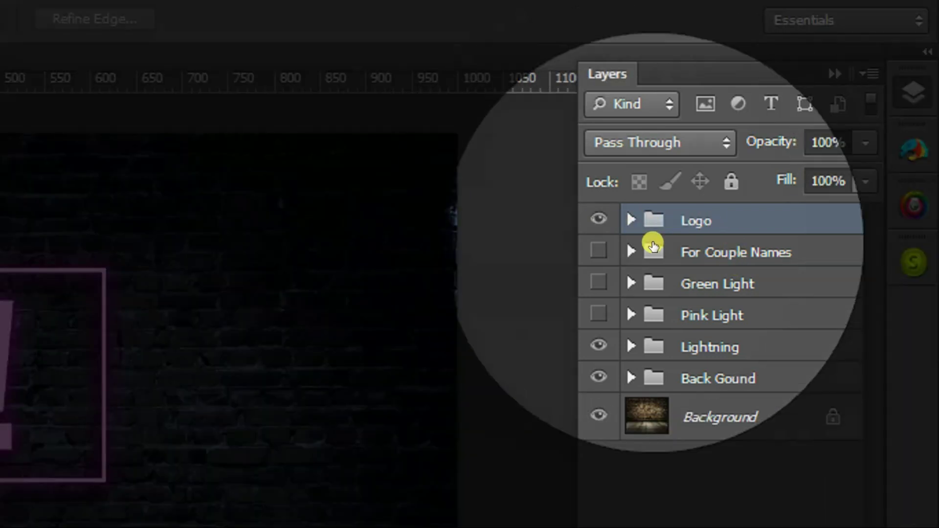
- Select the Pink Light group and point out the hidden groups and visible Lightning/background layers
{"action": "left_click", "coordinate": [729, 288]}
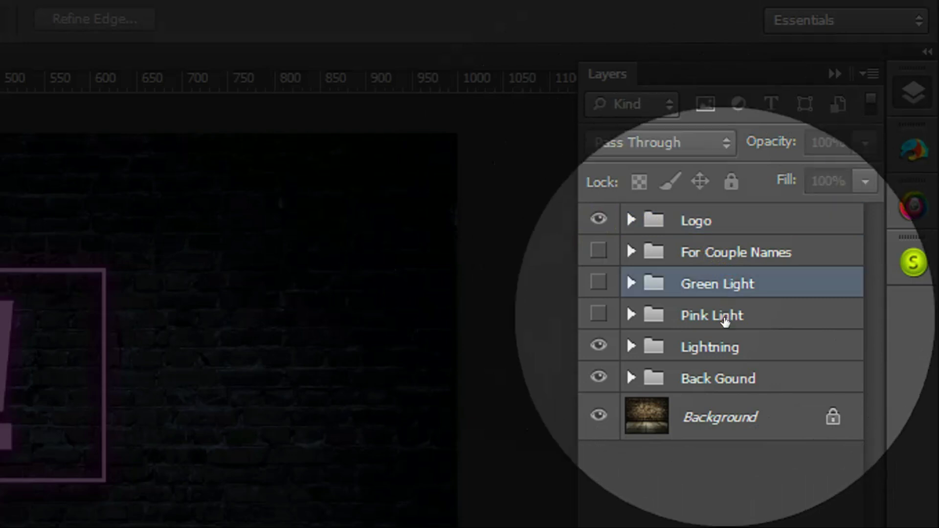
{"action": "left_click", "coordinate": [728, 315]}
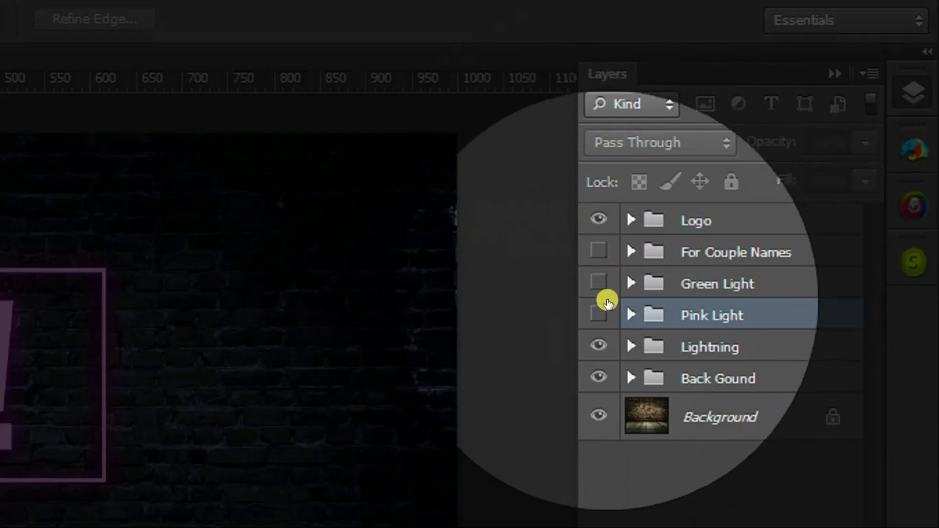
{"action": "mouse_move", "coordinate": [613, 244]}
{"action": "left_mouse_down"}
{"action": "mouse_move", "coordinate": [611, 324]}
{"action": "mouse_move", "coordinate": [562, 259]}
{"action": "mouse_move", "coordinate": [562, 234]}
{"action": "left_mouse_up"}
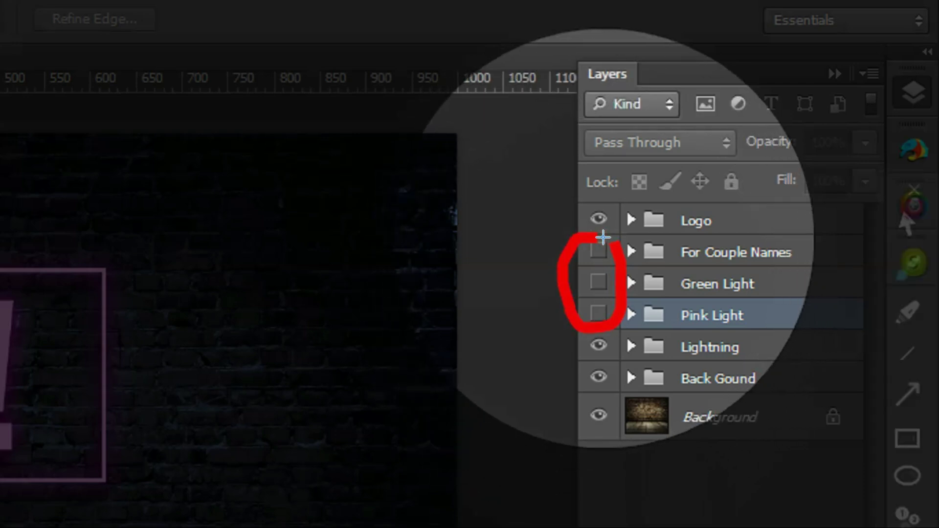
{"action": "key", "text": "Escape"}
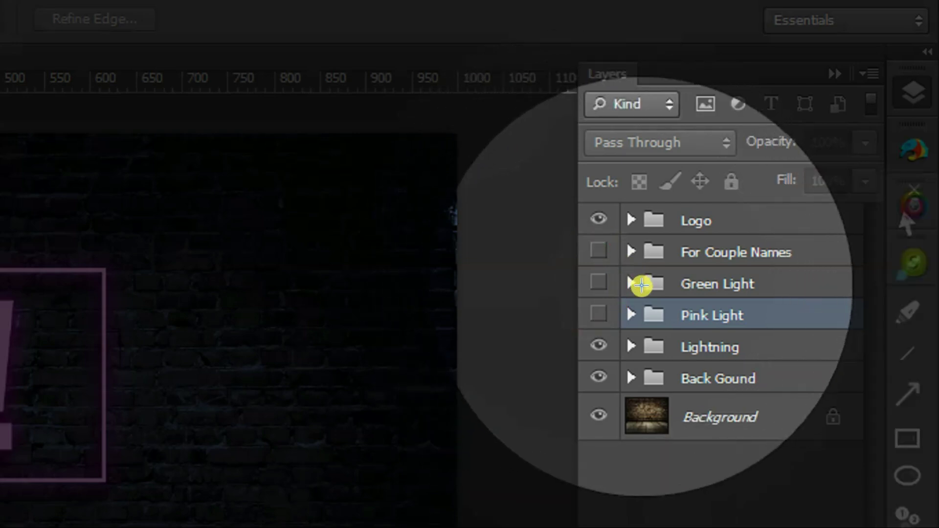
{"action": "mouse_move", "coordinate": [631, 339]}
{"action": "left_mouse_down"}
{"action": "mouse_move", "coordinate": [710, 317]}
{"action": "mouse_move", "coordinate": [761, 342]}
{"action": "mouse_move", "coordinate": [773, 392]}
{"action": "mouse_move", "coordinate": [641, 441]}
{"action": "mouse_move", "coordinate": [577, 412]}
{"action": "left_mouse_up"}
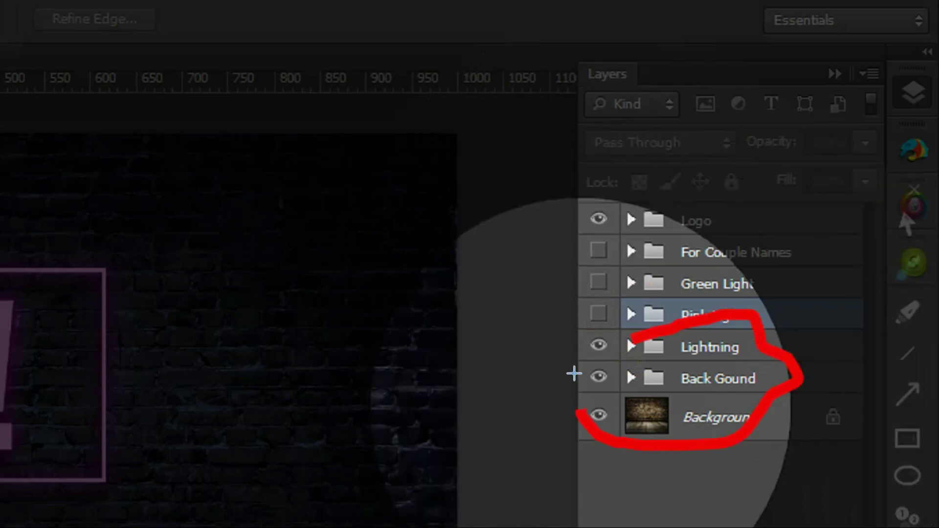
{"action": "key", "text": "Escape"}
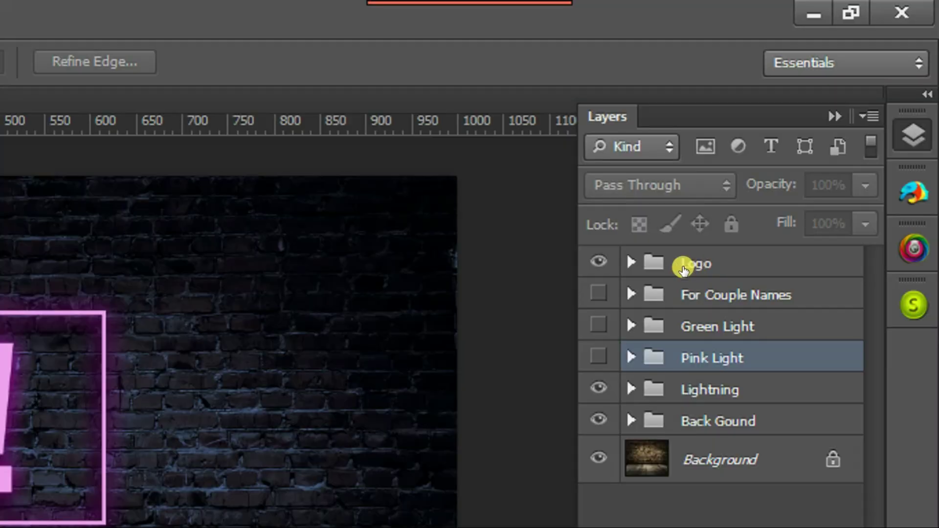
- Expand the Logo group, select its Place your logo layer, and switch to the Move tool
{"action": "left_click", "coordinate": [810, 133]}
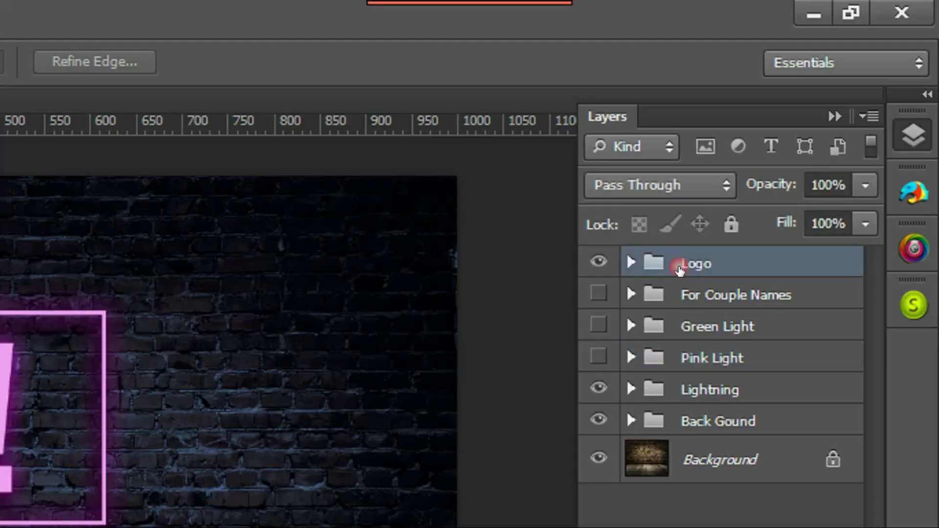
{"action": "left_click", "coordinate": [631, 269]}
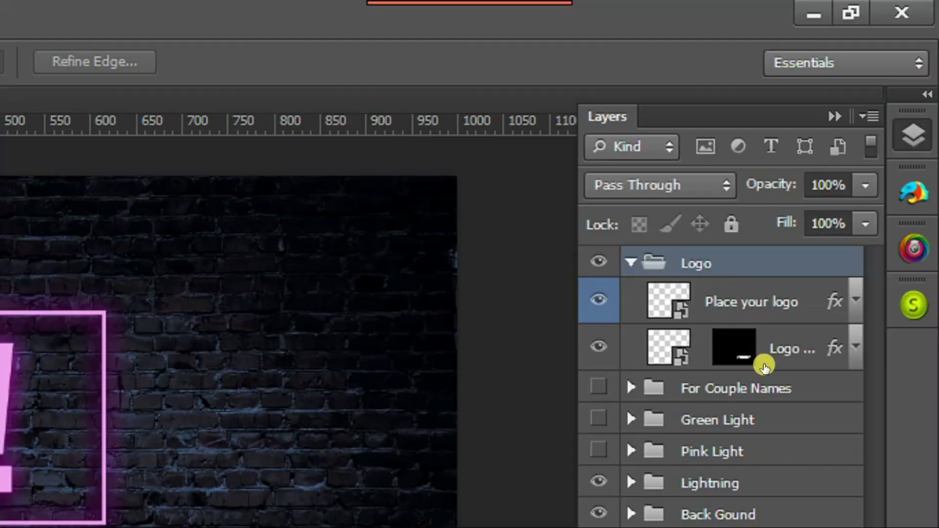
{"action": "left_click", "coordinate": [719, 303]}
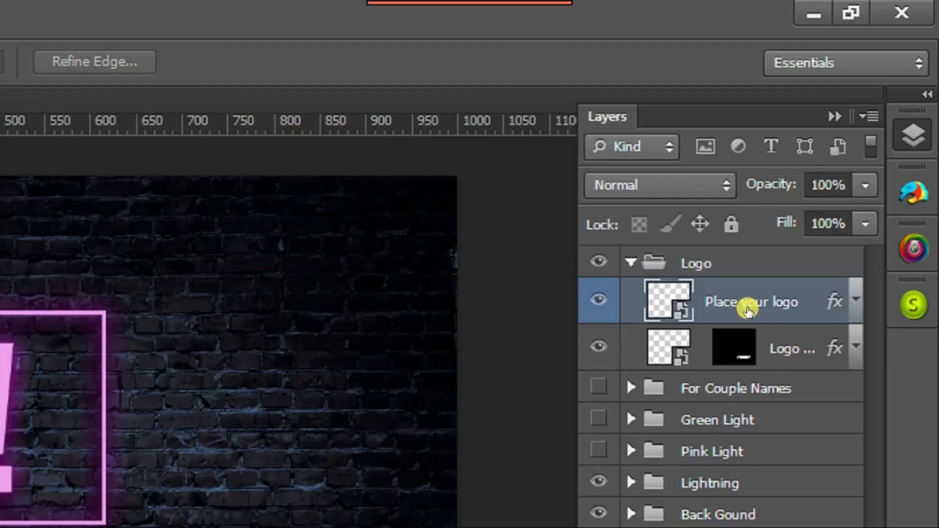
{"action": "key", "text": "ctrl+alt+g"}
{"action": "mouse_move", "coordinate": [780, 287]}
{"action": "left_mouse_down"}
{"action": "mouse_move", "coordinate": [786, 279]}
{"action": "mouse_move", "coordinate": [833, 305]}
{"action": "mouse_move", "coordinate": [723, 314]}
{"action": "mouse_move", "coordinate": [685, 296]}
{"action": "mouse_move", "coordinate": [789, 274]}
{"action": "left_mouse_up"}
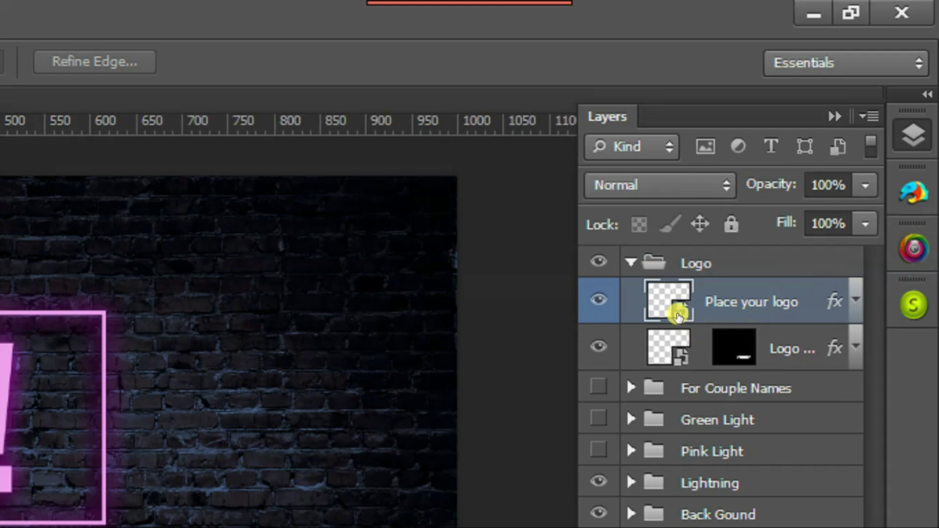
{"action": "key", "text": "v"}
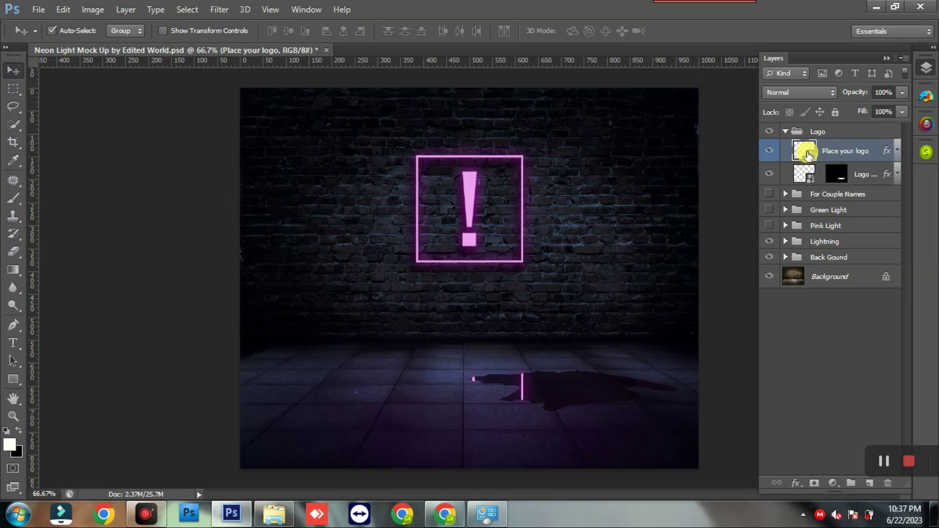
- Open the Place your logo smart object and nudge the exclamation mark
{"action": "double_click", "coordinate": [809, 156]}
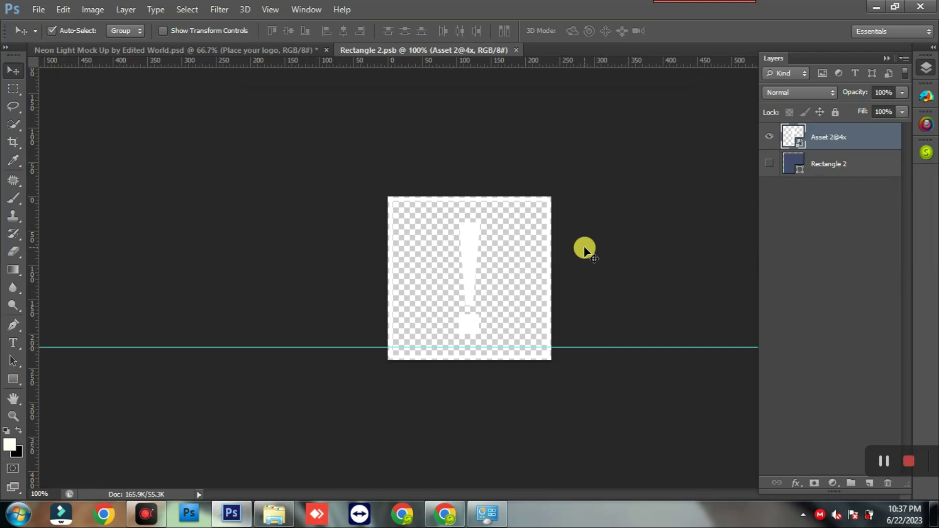
{"action": "left_click_drag", "start_coordinate": [468, 273], "coordinate": [468, 289]}
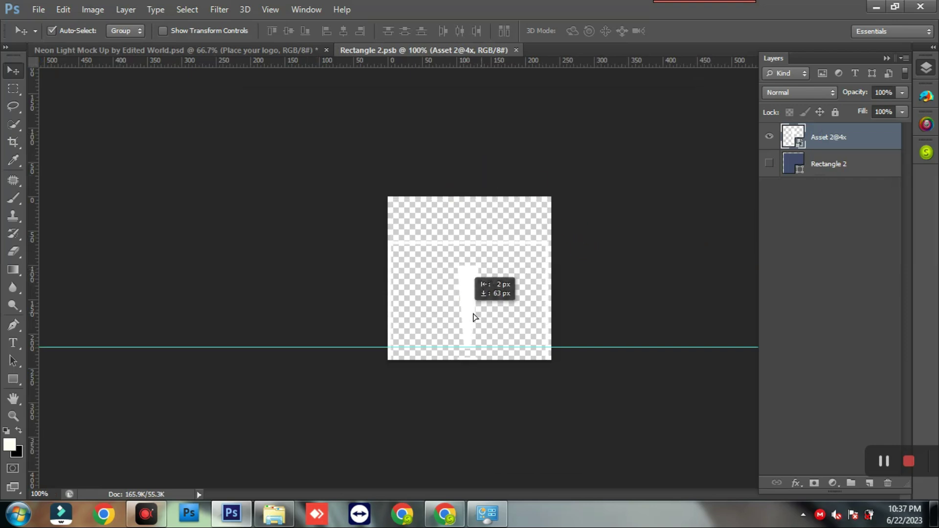
{"action": "left_click_drag", "start_coordinate": [468, 290], "coordinate": [469, 276]}
{"action": "left_click", "coordinate": [469, 274]}
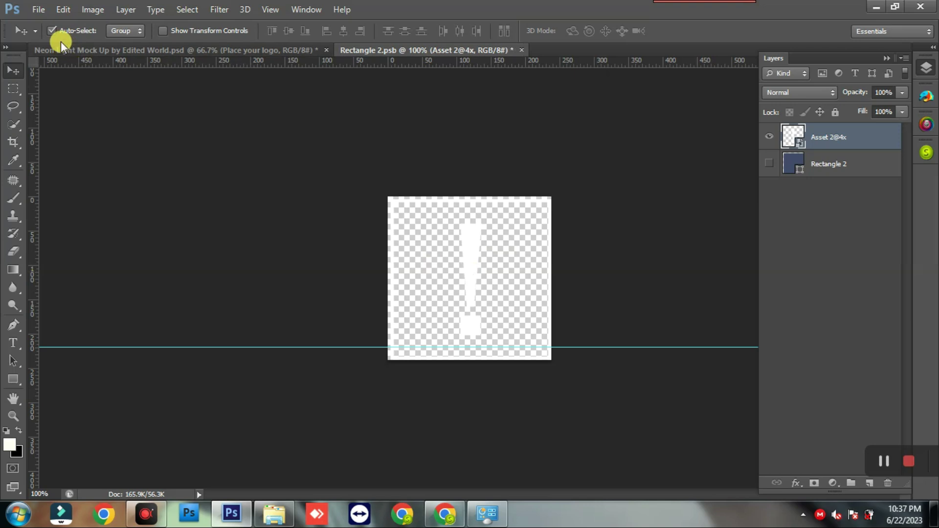
- Place the camera-in-circle image via File > Place, stretch it slightly taller, and commit
{"action": "left_click", "coordinate": [38, 9]}
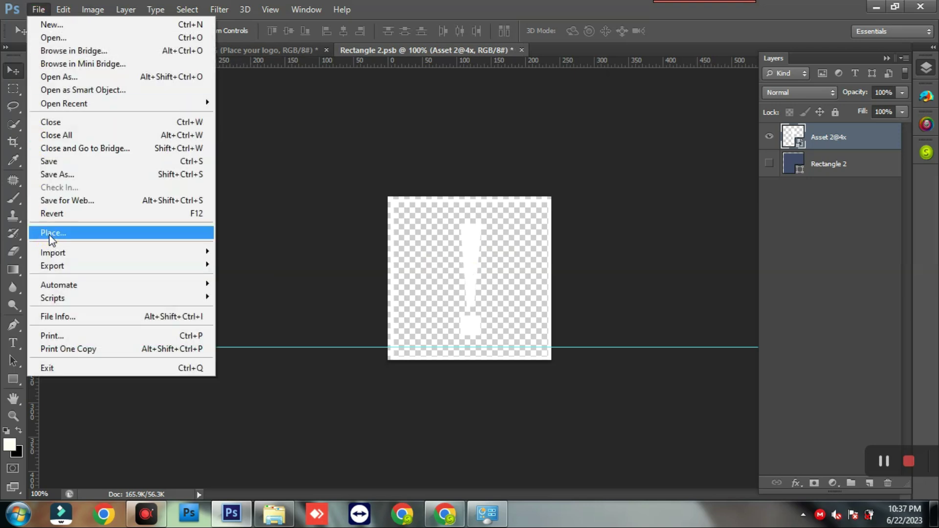
{"action": "left_click", "coordinate": [50, 234]}
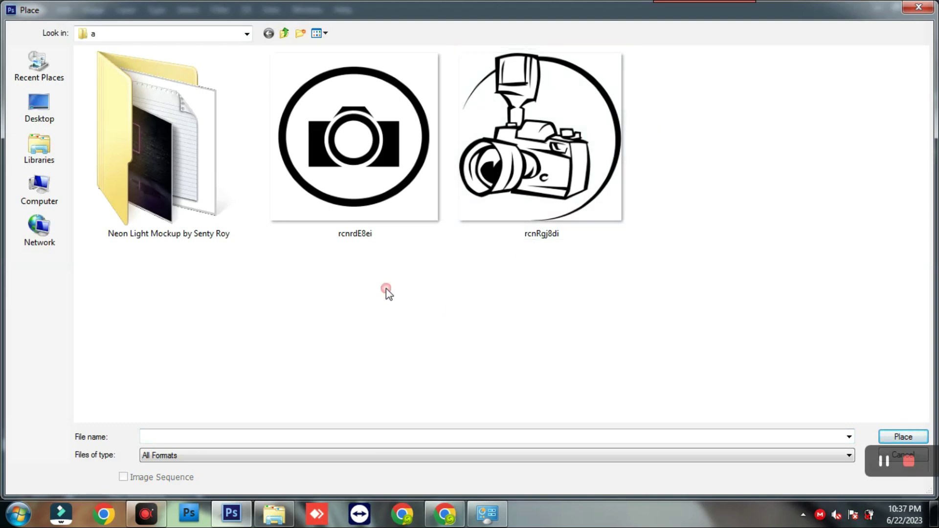
{"action": "left_click", "coordinate": [356, 177]}
{"action": "double_click", "coordinate": [372, 202]}
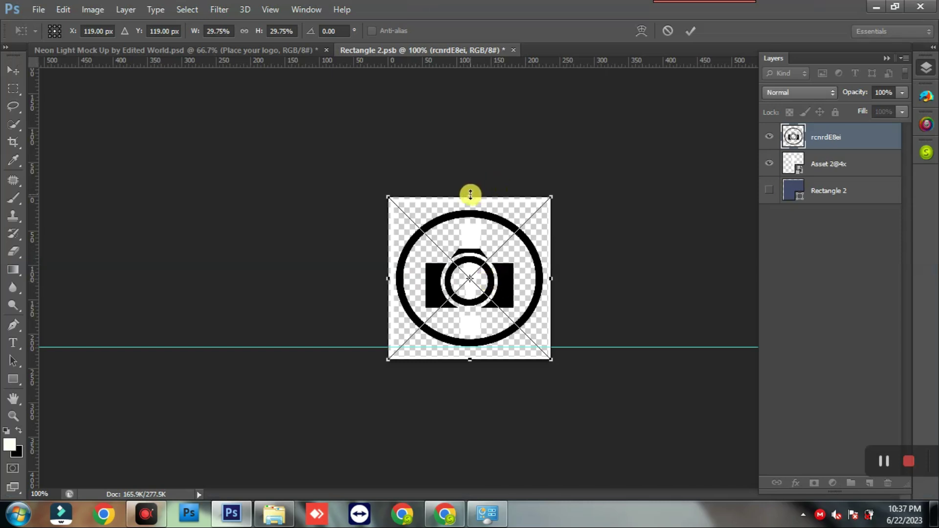
{"action": "left_click_drag", "start_coordinate": [471, 195], "coordinate": [473, 187]}
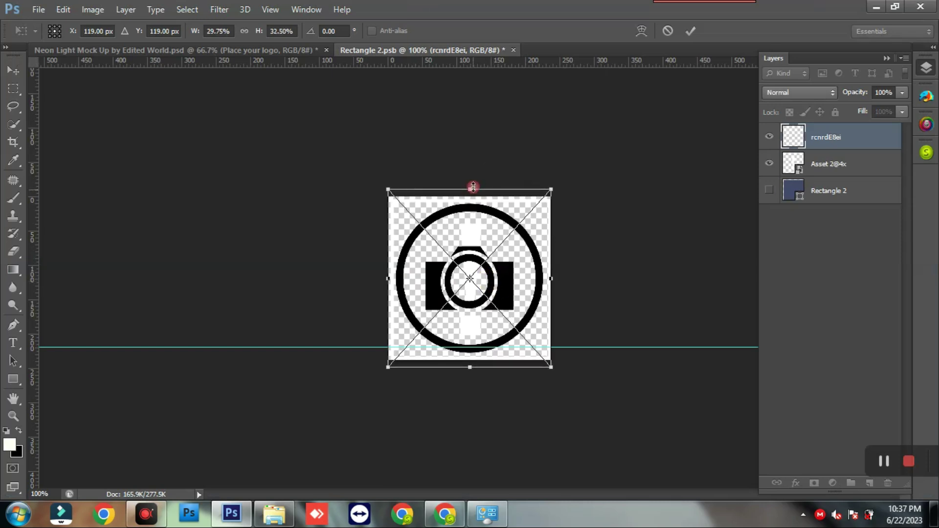
{"action": "double_click", "coordinate": [492, 280]}
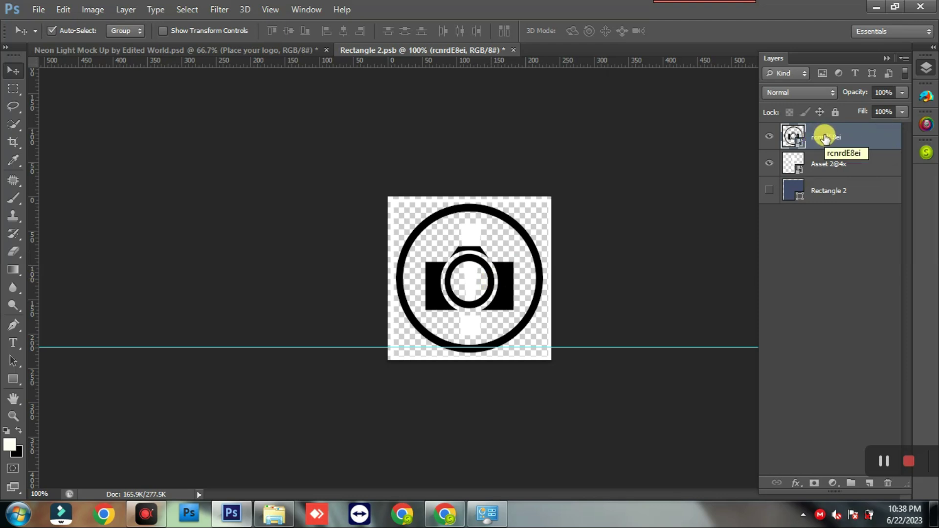
- Rasterize the camera layer and fill the icon's selection with white
{"action": "right_click", "coordinate": [825, 137]}
{"action": "left_click", "coordinate": [579, 193]}
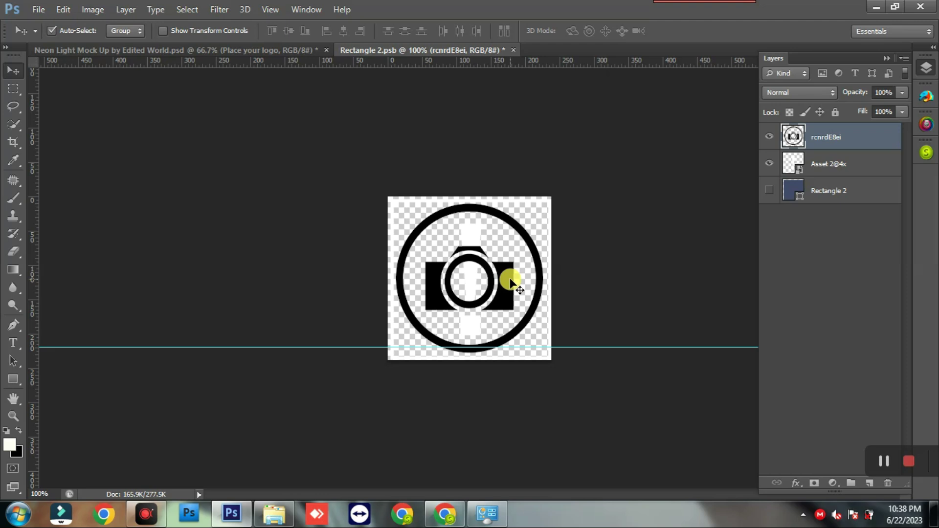
{"action": "left_click", "coordinate": [792, 142], "text": "ctrl"}
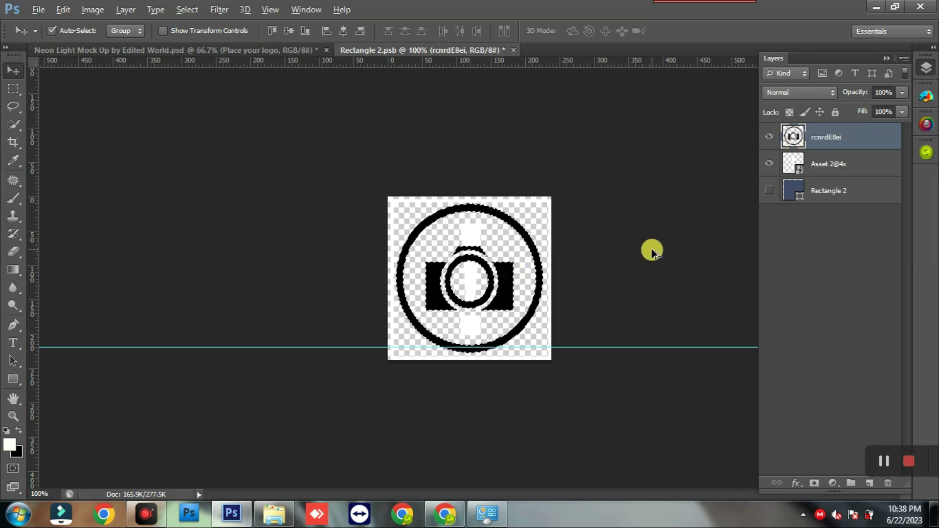
{"action": "key", "text": "alt+BackSpace"}
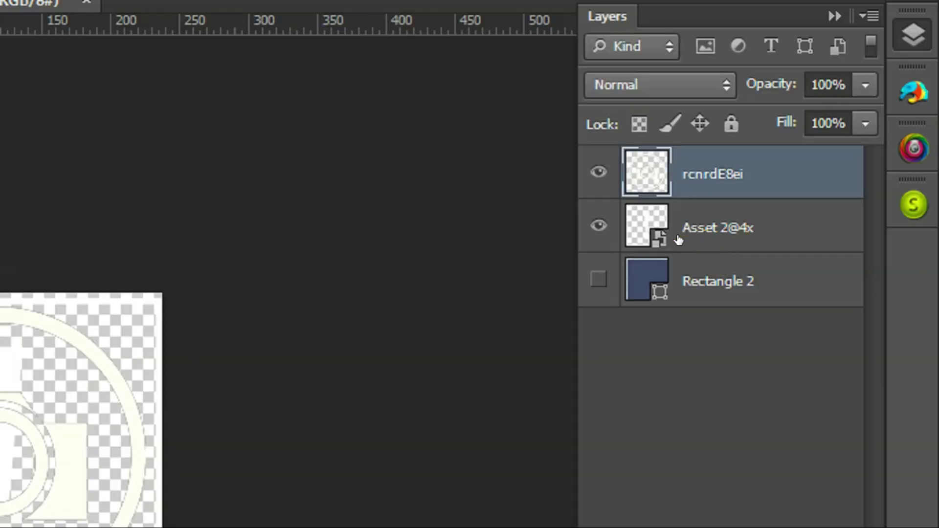
- Hide the Asset 2@4x exclamation layer, save the logo contents, and close that tab
{"action": "left_click", "coordinate": [679, 240]}
{"action": "left_click", "coordinate": [598, 226]}
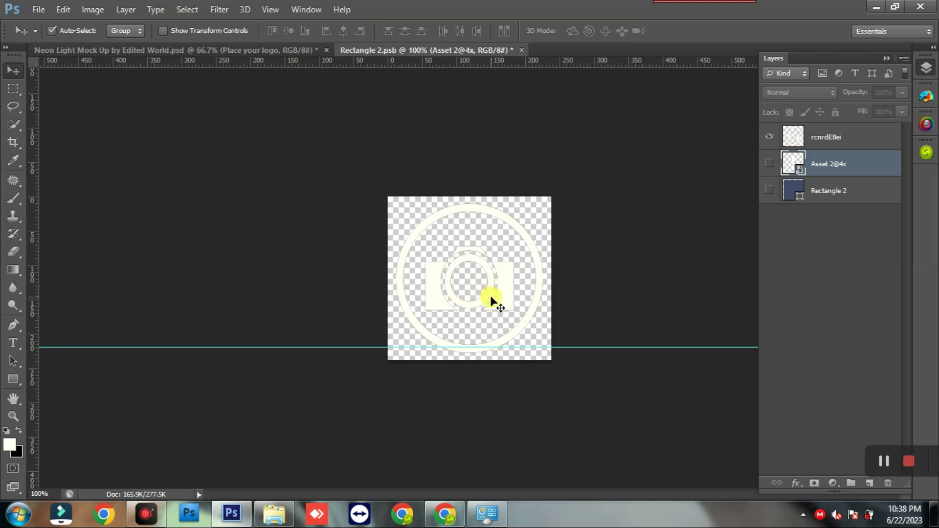
{"action": "left_click", "coordinate": [38, 9]}
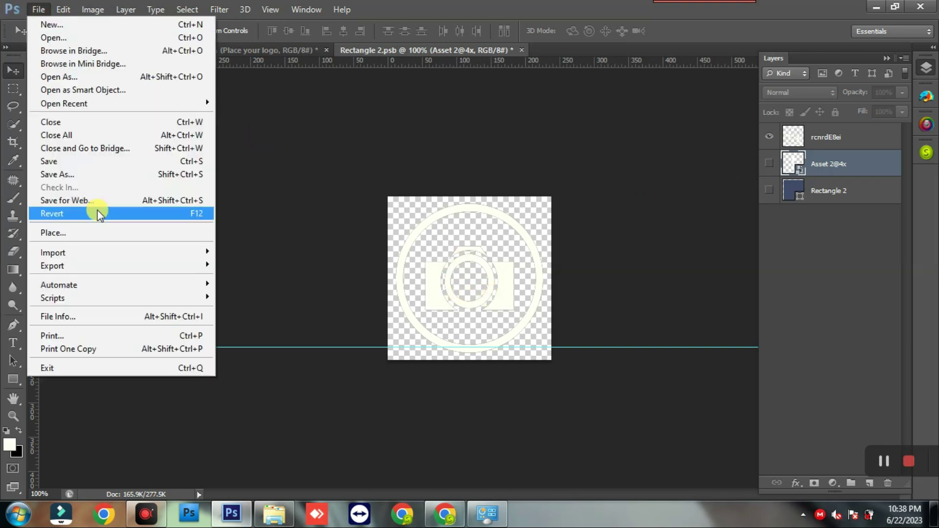
{"action": "left_click", "coordinate": [81, 169]}
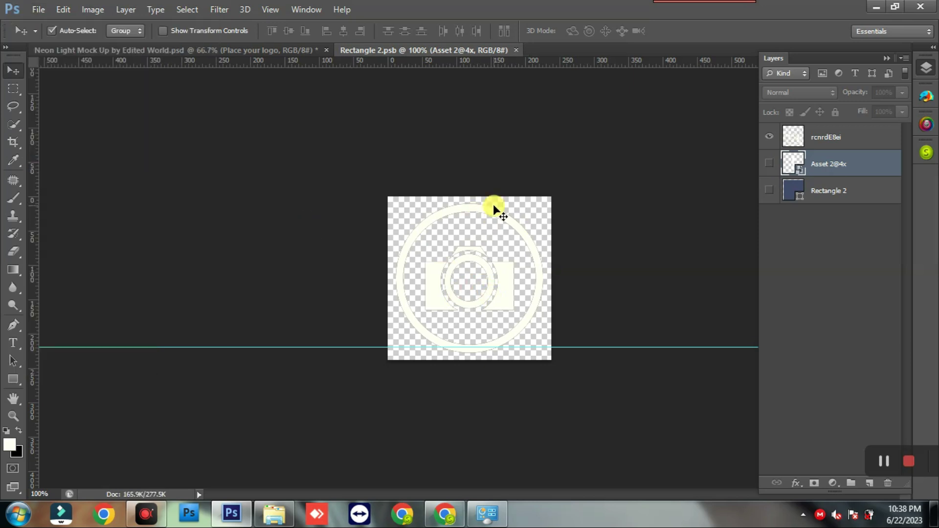
{"action": "left_click", "coordinate": [517, 50]}
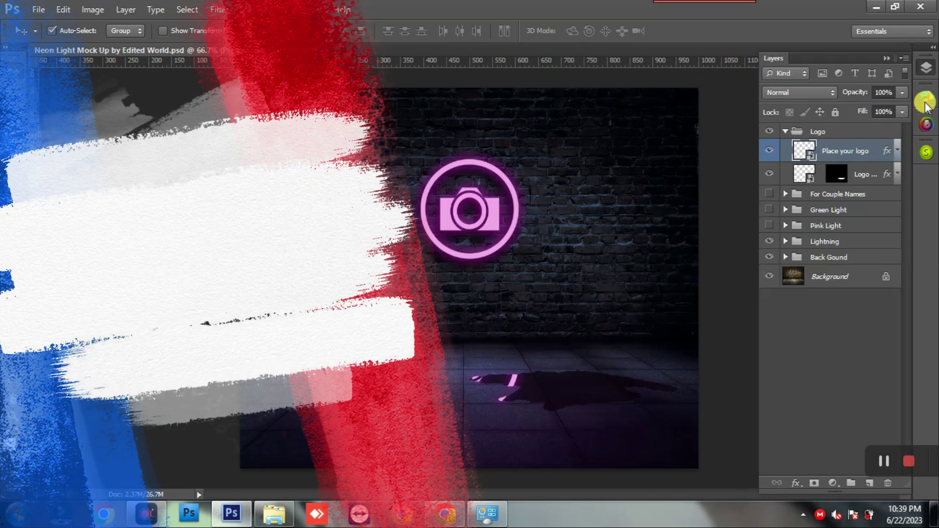
{"action": "left_click", "coordinate": [924, 96]}
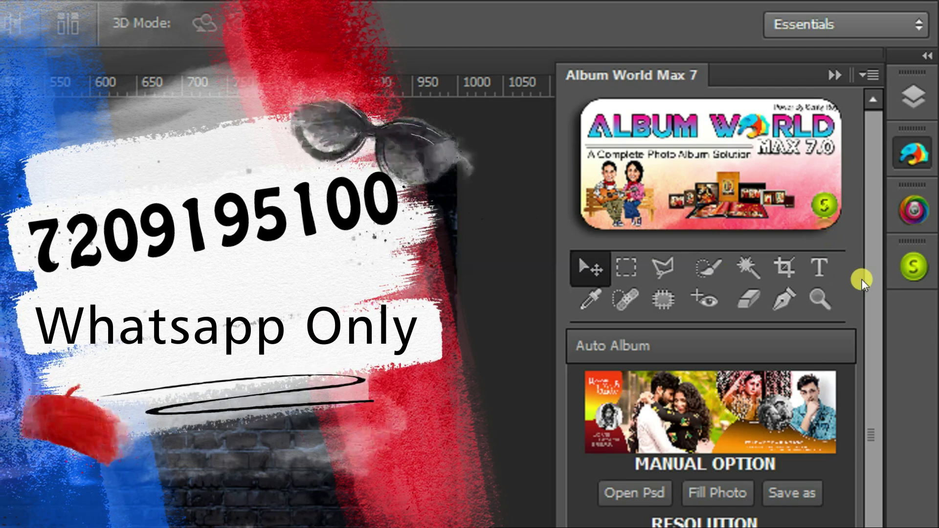
{"action": "scroll", "coordinate": [878, 328], "scroll_direction": "down", "scroll_amount": 2}
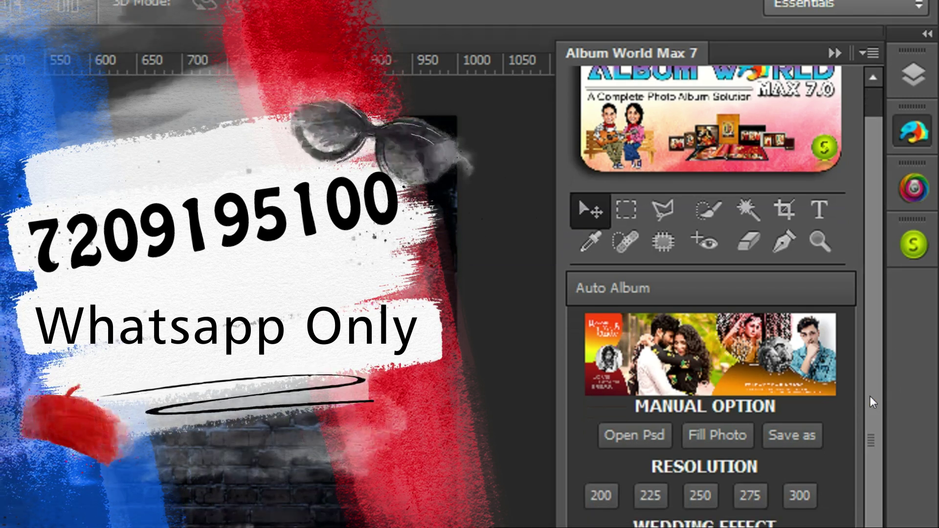
{"action": "scroll", "coordinate": [870, 396], "scroll_direction": "down", "scroll_amount": 5}
{"action": "scroll", "coordinate": [866, 409], "scroll_direction": "down", "scroll_amount": 3}
{"action": "scroll", "coordinate": [866, 399], "scroll_direction": "down", "scroll_amount": 3}
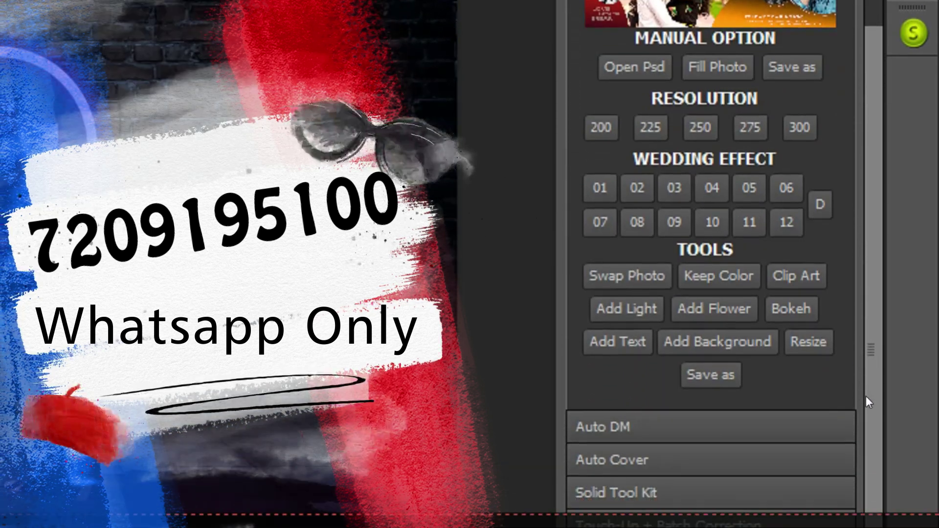
{"action": "scroll", "coordinate": [871, 396], "scroll_direction": "down", "scroll_amount": 2}
{"action": "left_click", "coordinate": [876, 397]}
{"action": "scroll", "coordinate": [880, 343], "scroll_direction": "up", "scroll_amount": 5}
{"action": "scroll", "coordinate": [880, 220], "scroll_direction": "up", "scroll_amount": 3}
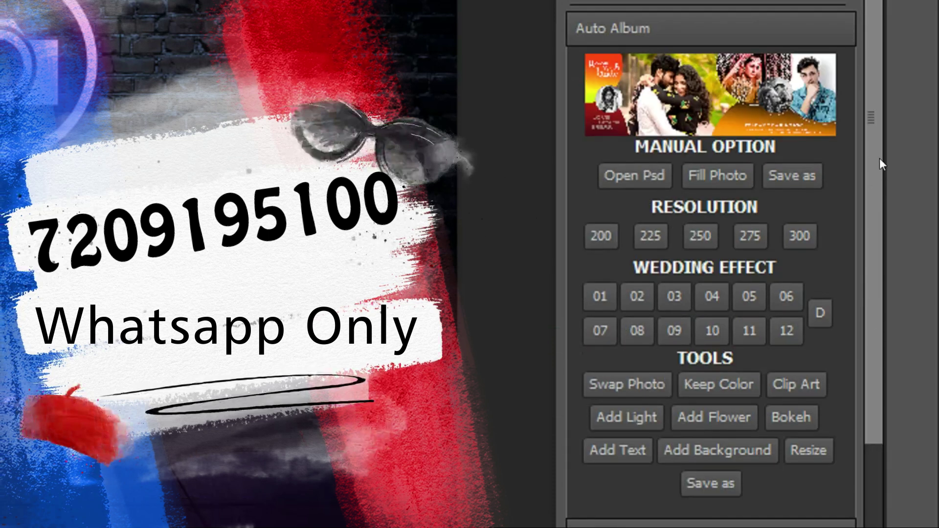
{"action": "scroll", "coordinate": [877, 142], "scroll_direction": "up", "scroll_amount": 2}
{"action": "scroll", "coordinate": [878, 128], "scroll_direction": "up", "scroll_amount": 2}
{"action": "scroll", "coordinate": [878, 166], "scroll_direction": "down", "scroll_amount": 1}
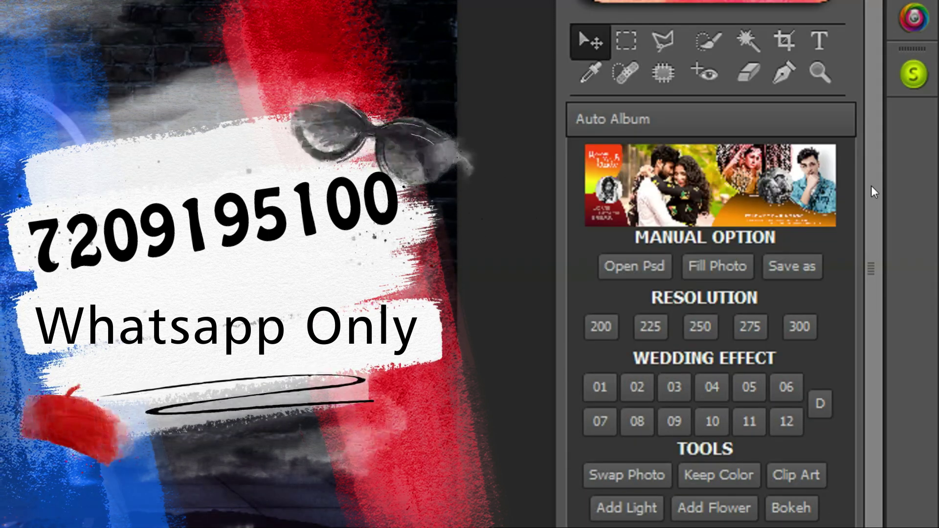
{"action": "scroll", "coordinate": [873, 221], "scroll_direction": "down", "scroll_amount": 3}
{"action": "scroll", "coordinate": [876, 240], "scroll_direction": "up", "scroll_amount": 1}
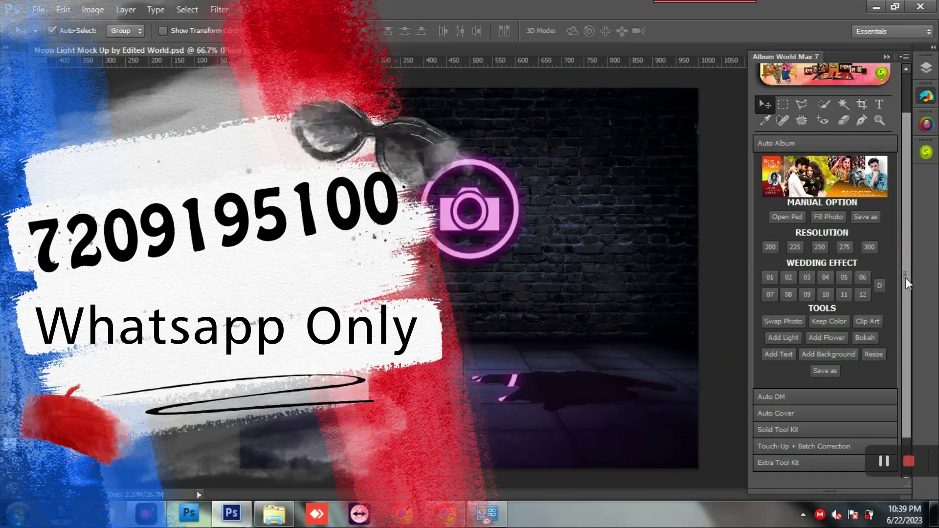
- Try Auto DM's Magic Digital Cover and Open Text tools, closing and cancelling both
{"action": "left_click", "coordinate": [837, 402]}
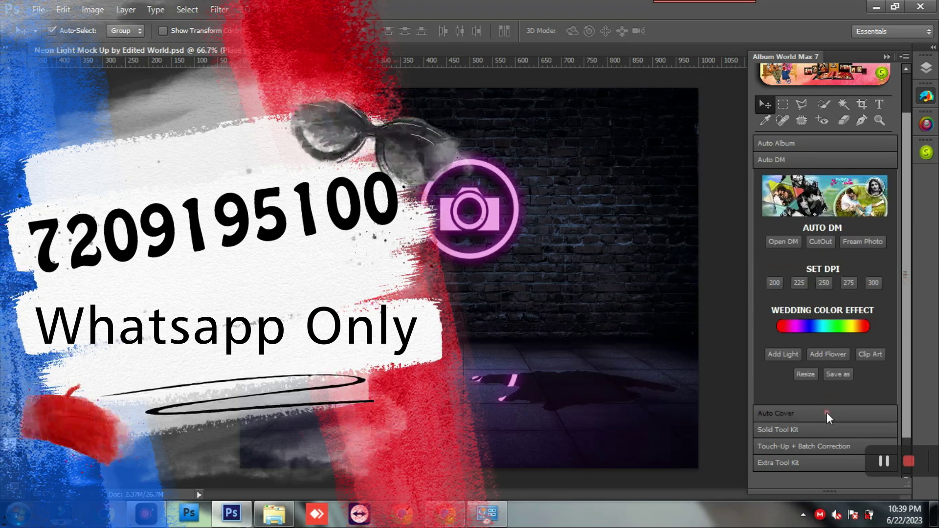
{"action": "left_click", "coordinate": [827, 414]}
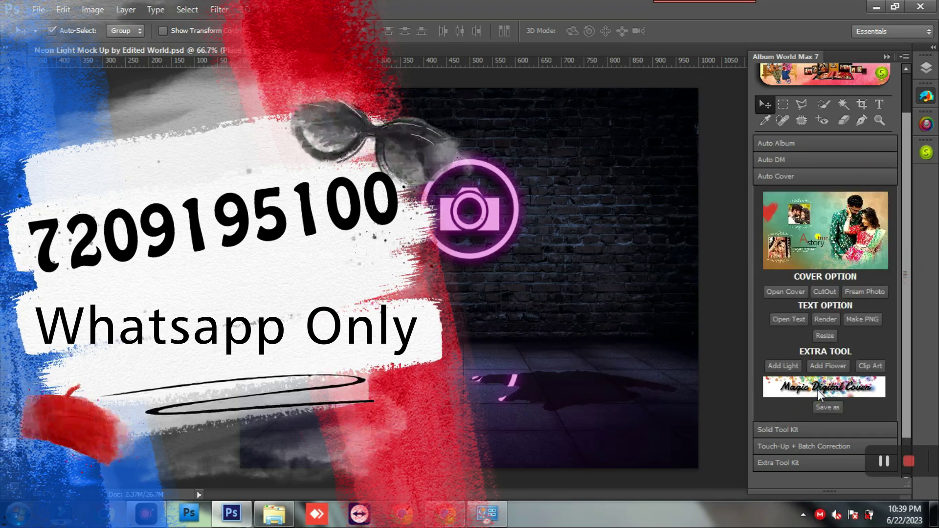
{"action": "left_click", "coordinate": [818, 390]}
{"action": "mouse_move", "coordinate": [498, 115]}
{"action": "left_mouse_down"}
{"action": "mouse_move", "coordinate": [606, 173]}
{"action": "mouse_move", "coordinate": [682, 130]}
{"action": "left_mouse_up"}
{"action": "left_click", "coordinate": [724, 134]}
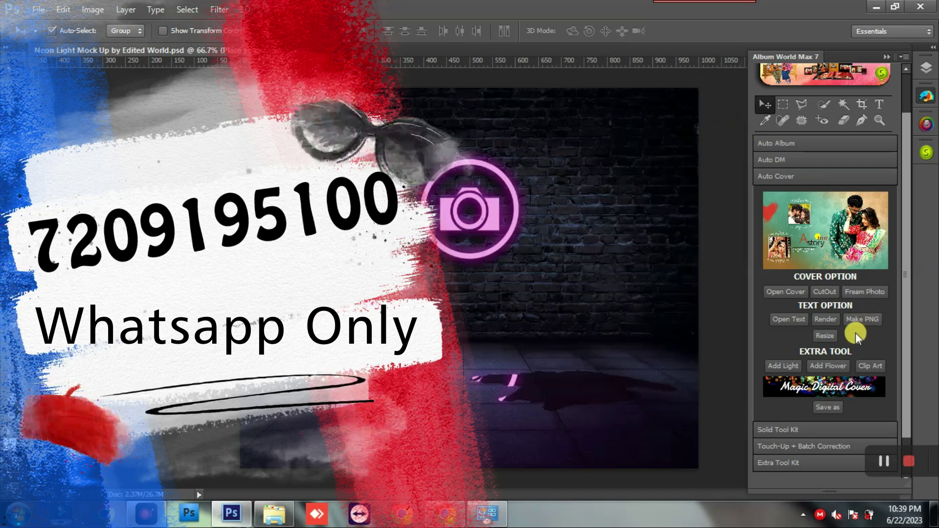
{"action": "left_click", "coordinate": [779, 319]}
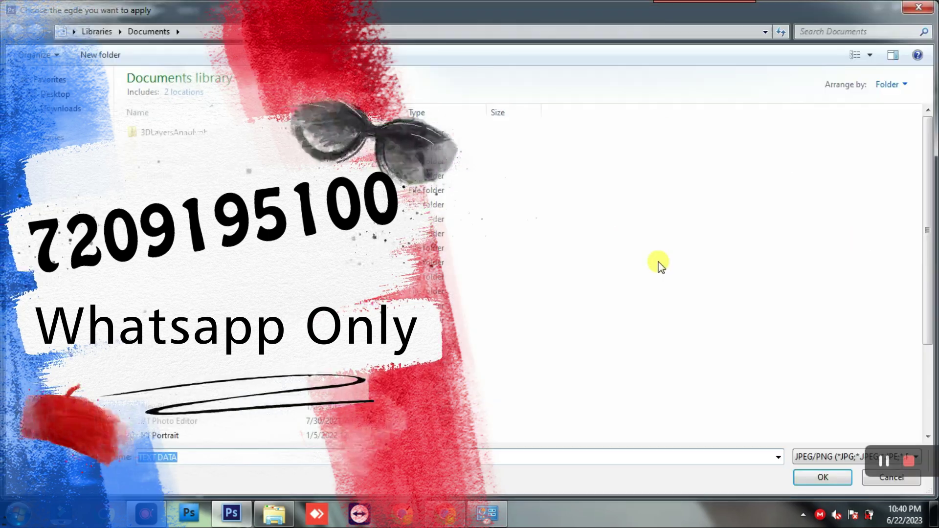
{"action": "left_click", "coordinate": [919, 7]}
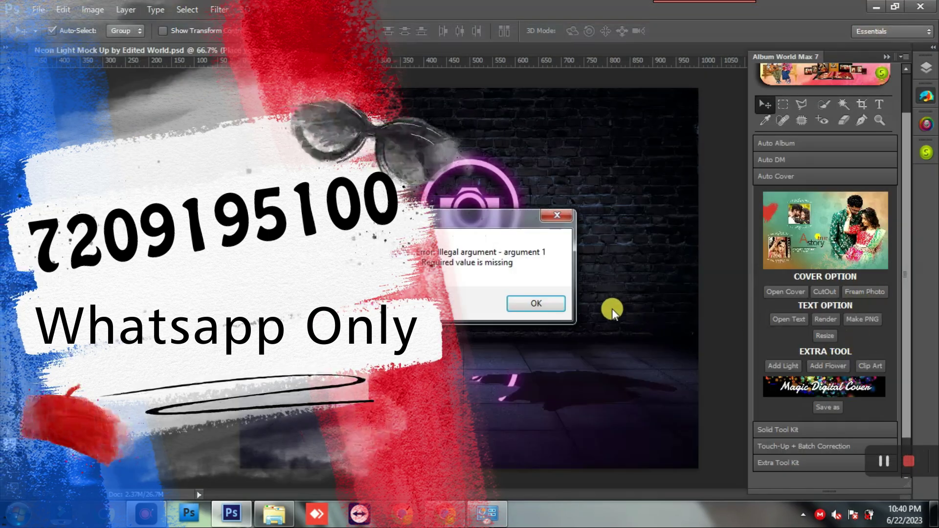
{"action": "left_click", "coordinate": [535, 303]}
- Expand the Solid Tool Kit and open the Self Design Maker sheet
{"action": "left_click", "coordinate": [819, 427]}
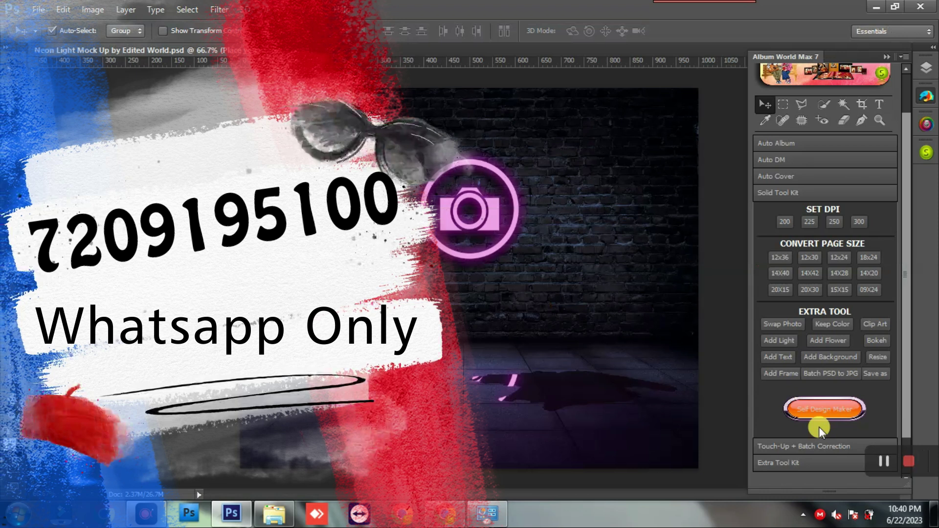
{"action": "left_click_drag", "start_coordinate": [779, 243], "coordinate": [884, 238]}
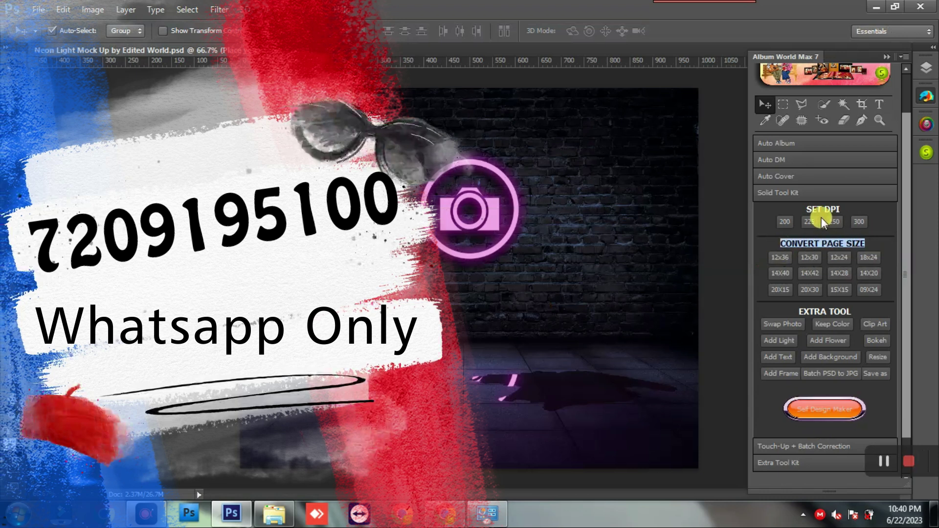
{"action": "left_click_drag", "start_coordinate": [803, 210], "coordinate": [843, 210]}
{"action": "left_click", "coordinate": [876, 203]}
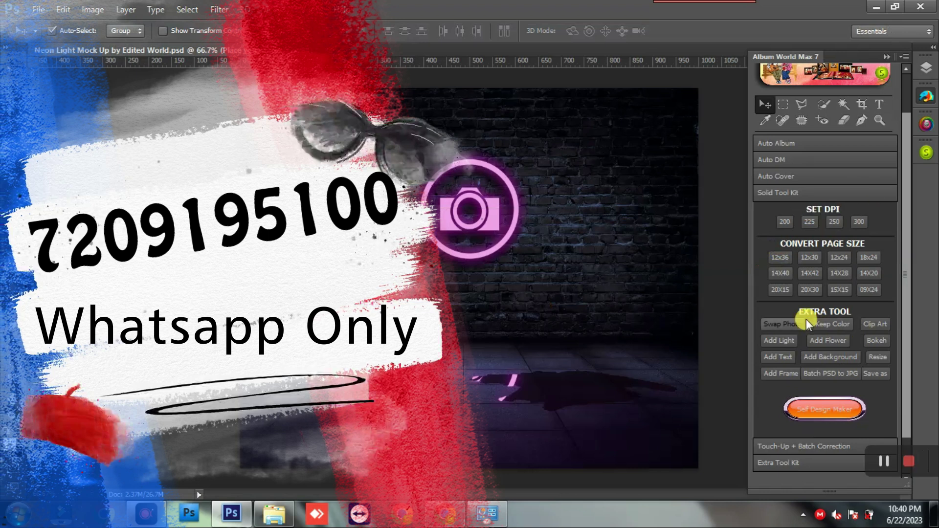
{"action": "left_click_drag", "start_coordinate": [794, 313], "coordinate": [853, 313]}
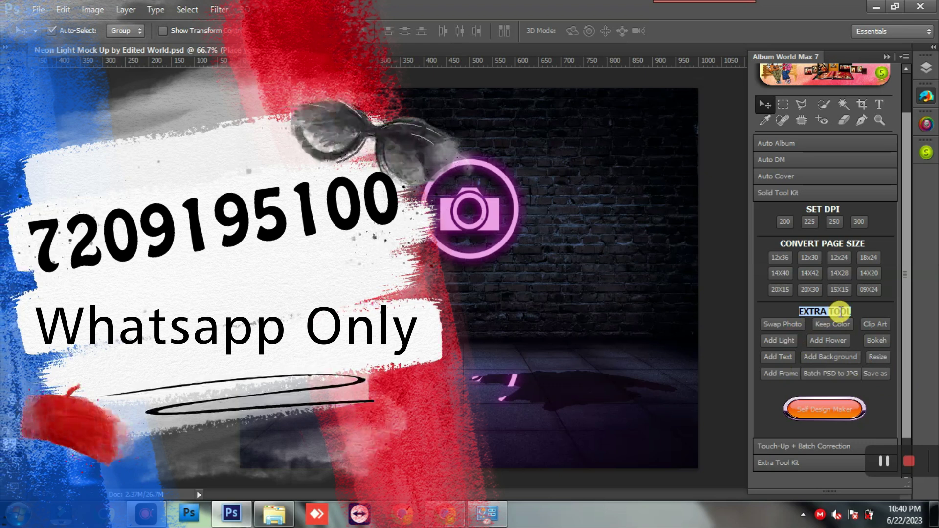
{"action": "left_click", "coordinate": [850, 413]}
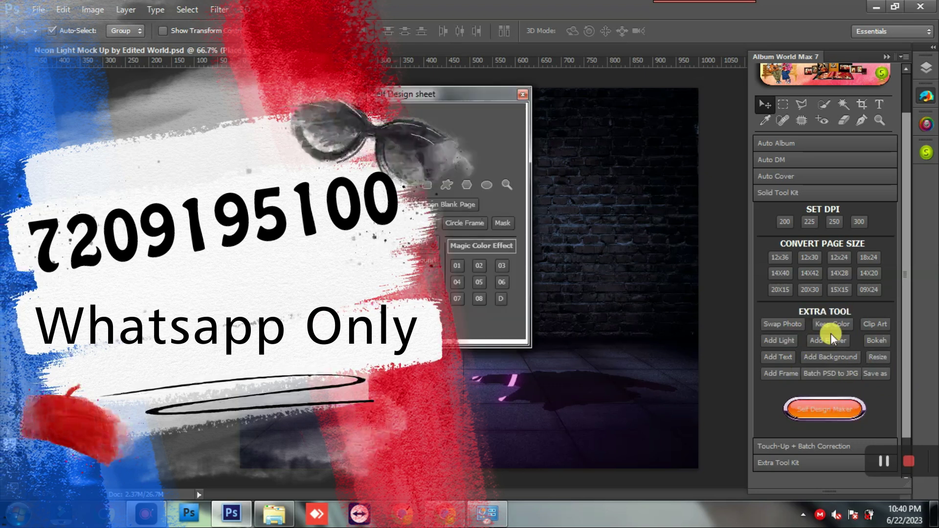
- Close the Self Design sheet and expand Touch-Up + Batch Correction
{"action": "mouse_move", "coordinate": [480, 97]}
{"action": "left_mouse_down"}
{"action": "mouse_move", "coordinate": [770, 140]}
{"action": "mouse_move", "coordinate": [643, 116]}
{"action": "mouse_move", "coordinate": [700, 141]}
{"action": "left_mouse_up"}
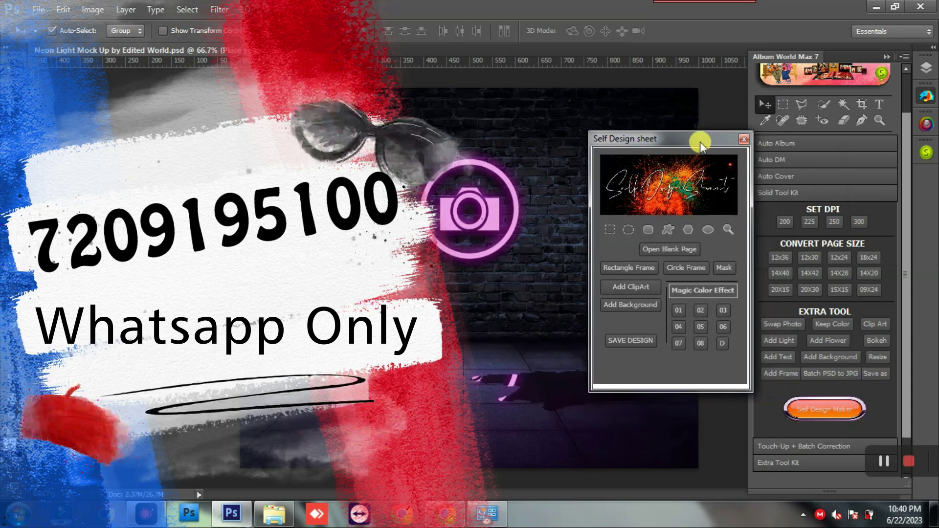
{"action": "left_click", "coordinate": [744, 140]}
{"action": "left_click", "coordinate": [826, 444]}
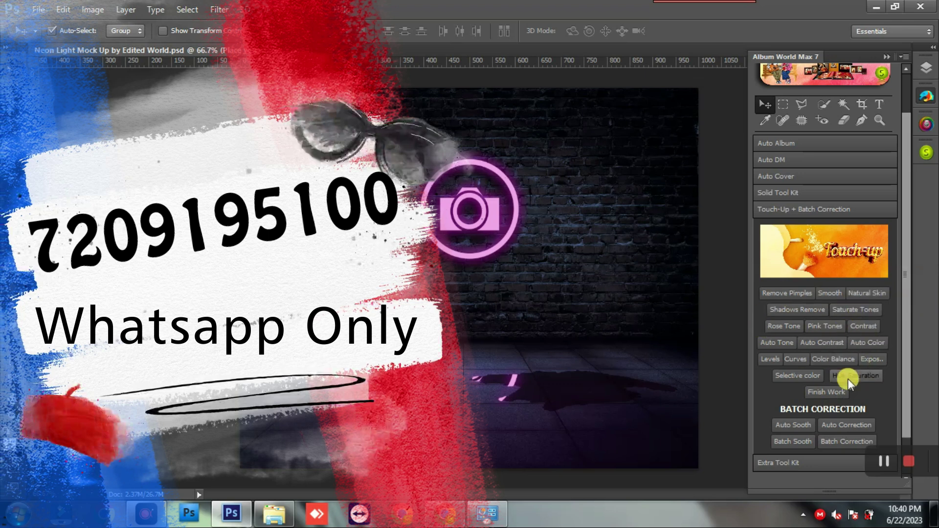
- Scroll the plugin panel down to the Extra Tool Kit's photo resizer, caricature and banner tools
{"action": "left_click_drag", "start_coordinate": [782, 406], "coordinate": [868, 402]}
{"action": "left_click", "coordinate": [868, 402]}
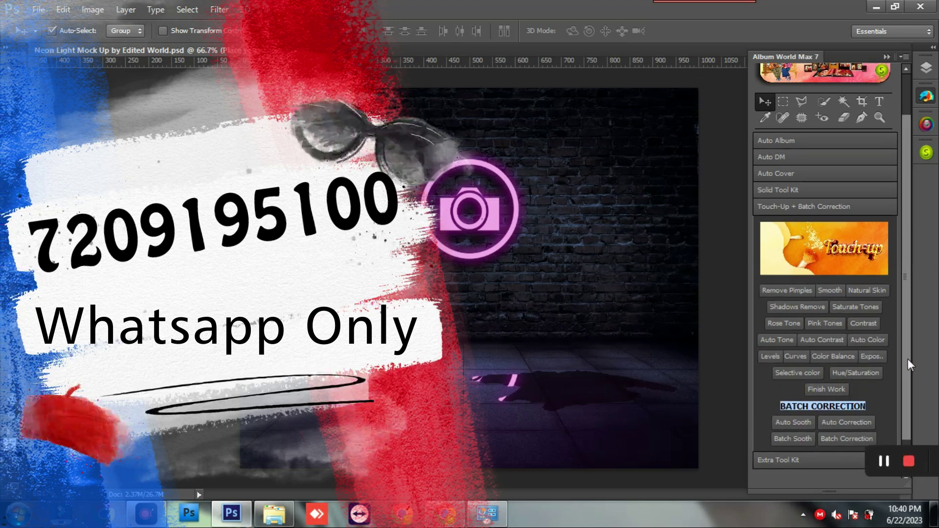
{"action": "scroll", "coordinate": [908, 359], "scroll_direction": "down", "scroll_amount": 2}
{"action": "left_click", "coordinate": [801, 425]}
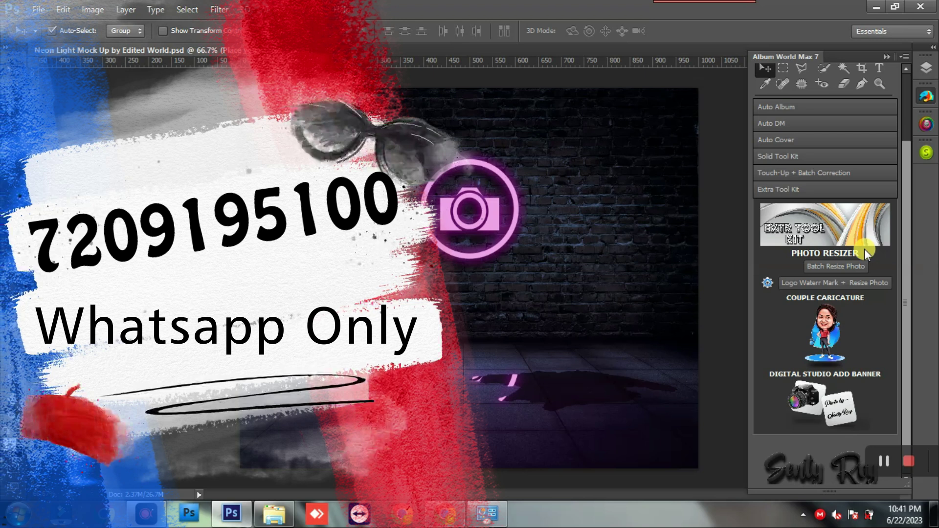
- Preview and close Album World Max's Couple Caricature window, then bring up its Digital Studio Add banner
{"action": "left_click_drag", "start_coordinate": [791, 252], "coordinate": [809, 253]}
{"action": "left_click", "coordinate": [856, 245]}
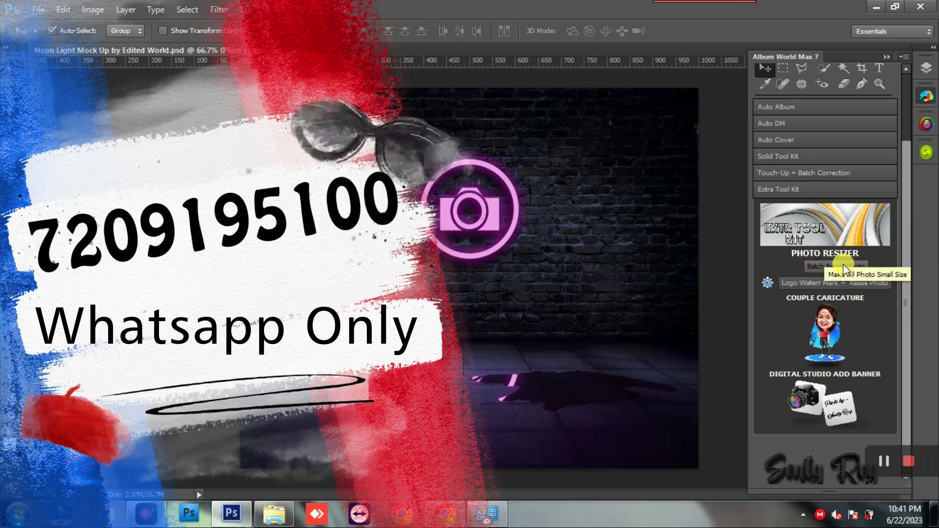
{"action": "left_click", "coordinate": [835, 316]}
{"action": "left_click_drag", "start_coordinate": [468, 90], "coordinate": [623, 131]}
{"action": "left_click", "coordinate": [679, 130]}
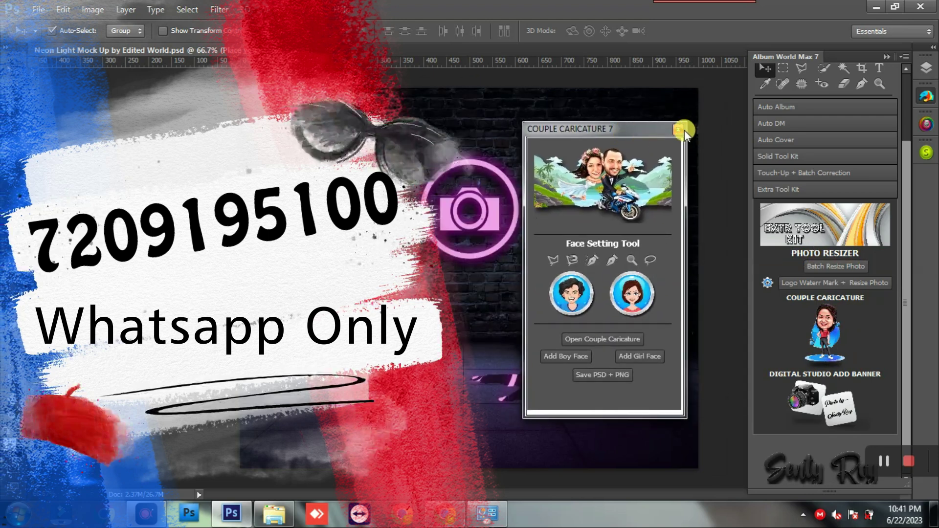
{"action": "left_click", "coordinate": [679, 129]}
{"action": "left_click", "coordinate": [825, 402]}
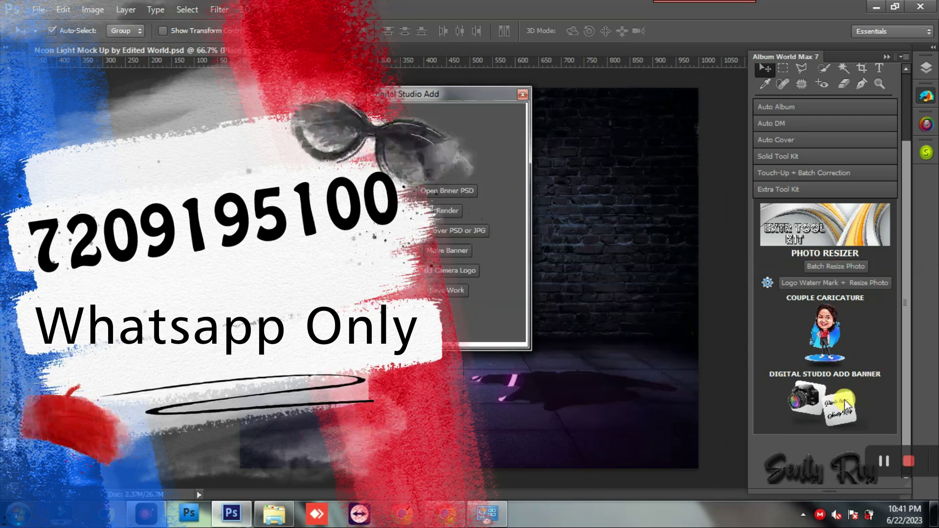
- Reposition the Digital Studio Add banner window, then close it
{"action": "mouse_move", "coordinate": [494, 91]}
{"action": "left_mouse_down"}
{"action": "mouse_move", "coordinate": [541, 113]}
{"action": "mouse_move", "coordinate": [674, 139]}
{"action": "left_mouse_up"}
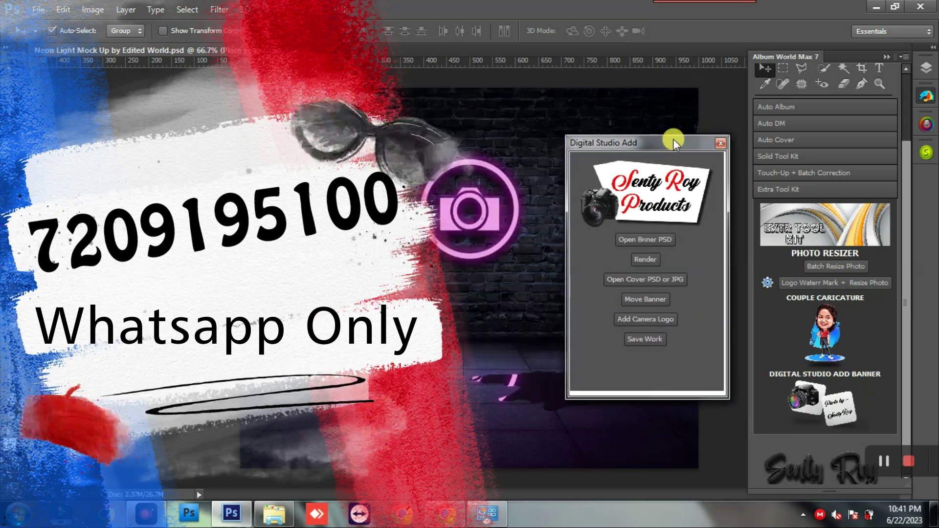
{"action": "mouse_move", "coordinate": [673, 139]}
{"action": "left_mouse_down"}
{"action": "mouse_move", "coordinate": [689, 123]}
{"action": "mouse_move", "coordinate": [676, 150]}
{"action": "mouse_move", "coordinate": [665, 139]}
{"action": "left_mouse_up"}
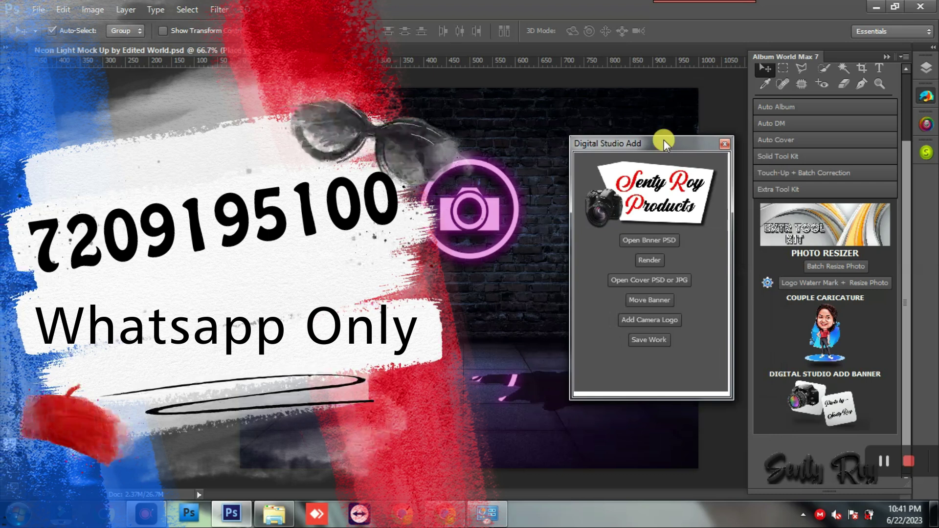
{"action": "left_click", "coordinate": [725, 144]}
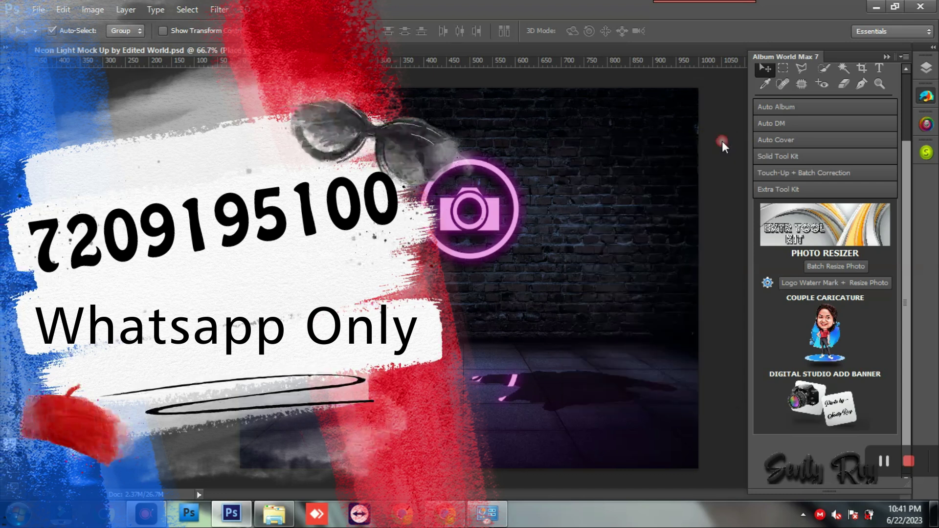
- Browse the Solid Tool Kit, Auto Cover, Auto DM and Auto Album sections, ending on Auto DM
{"action": "left_click", "coordinate": [831, 155]}
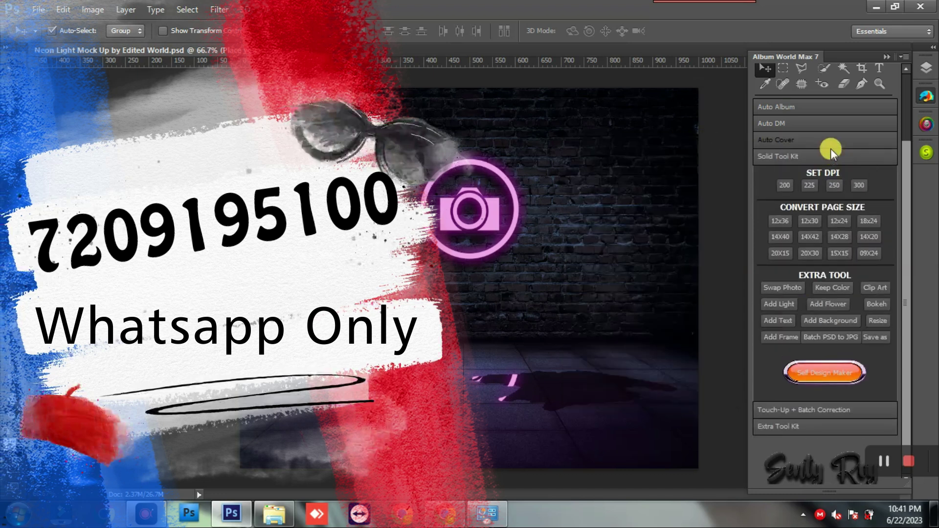
{"action": "left_click", "coordinate": [831, 141]}
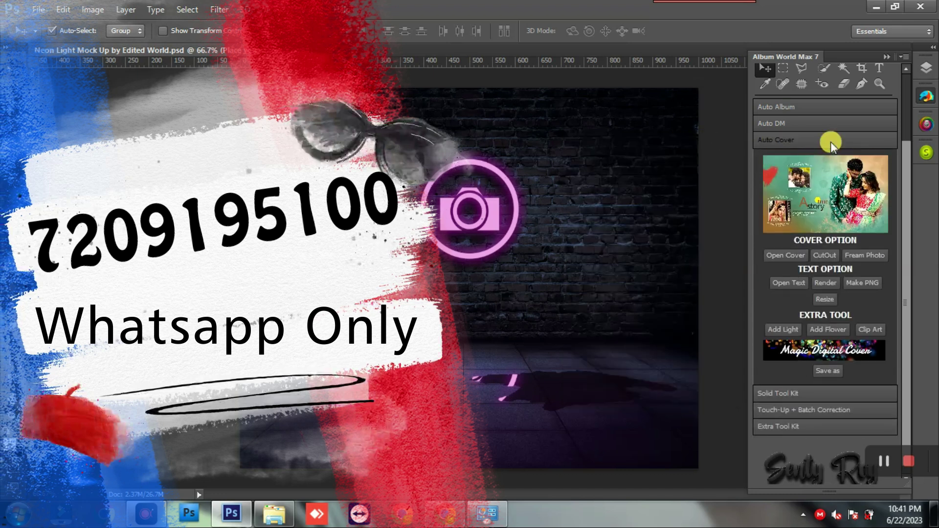
{"action": "left_click", "coordinate": [826, 126]}
{"action": "left_click", "coordinate": [825, 107]}
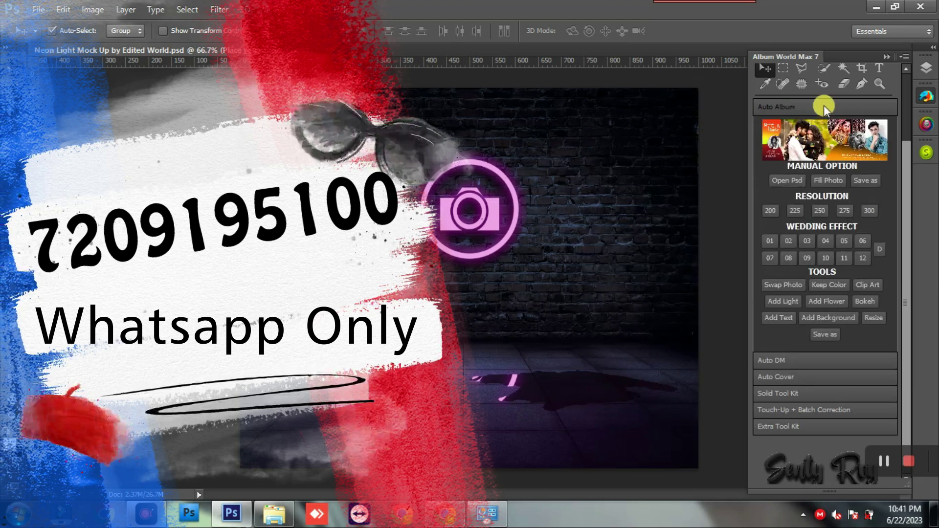
{"action": "left_click", "coordinate": [823, 360]}
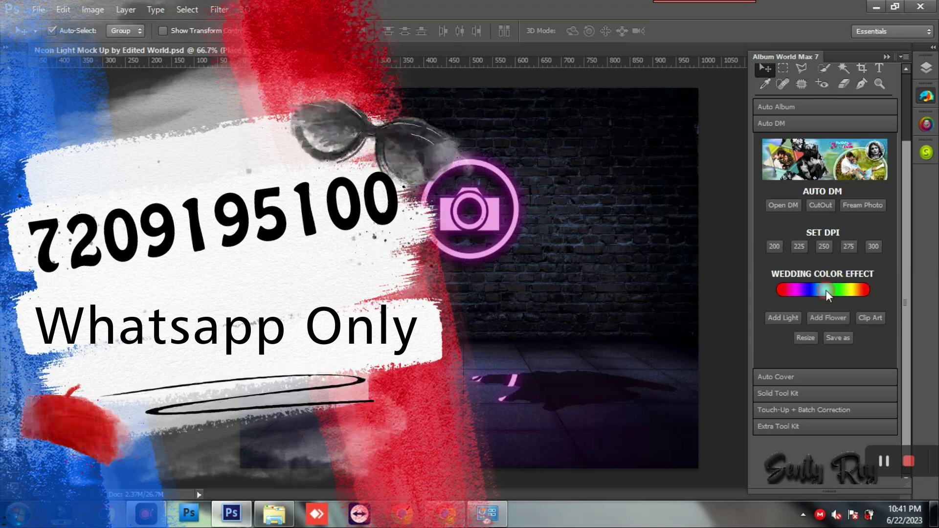
- Preview the wedding colour effect grid, close it, and scroll the plugin panel
{"action": "left_click", "coordinate": [826, 289]}
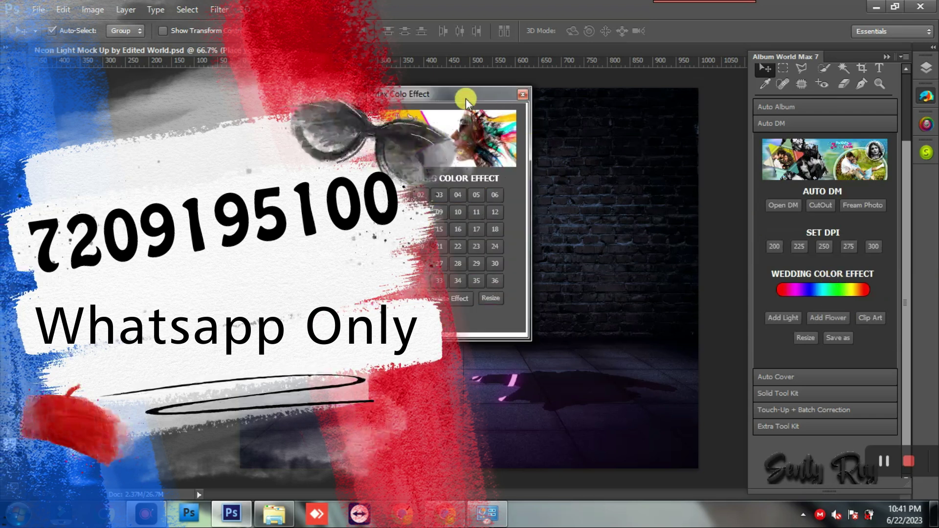
{"action": "left_click", "coordinate": [663, 151]}
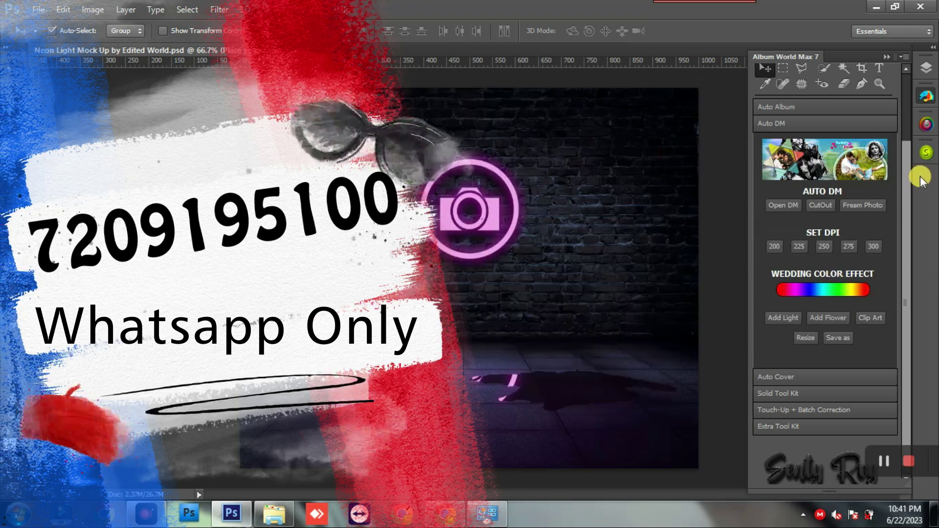
{"action": "scroll", "coordinate": [905, 171], "scroll_direction": "up", "scroll_amount": 3}
{"action": "scroll", "coordinate": [895, 176], "scroll_direction": "down", "scroll_amount": 4}
{"action": "scroll", "coordinate": [893, 225], "scroll_direction": "up", "scroll_amount": 1}
{"action": "scroll", "coordinate": [900, 206], "scroll_direction": "up", "scroll_amount": 3}
{"action": "scroll", "coordinate": [903, 106], "scroll_direction": "down", "scroll_amount": 3}
{"action": "scroll", "coordinate": [890, 271], "scroll_direction": "up", "scroll_amount": 3}
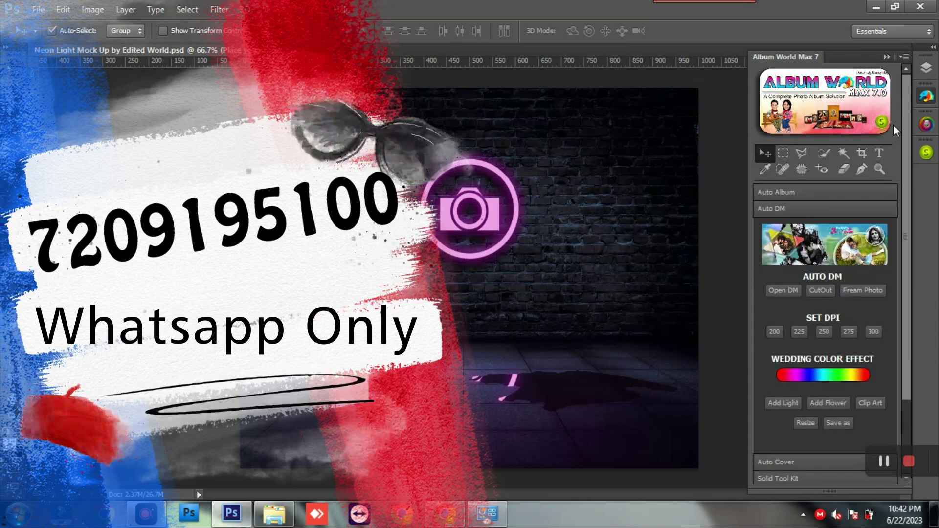
- Collapse the Album World Max panel and show the mockup's groups in the Layers panel
{"action": "left_click", "coordinate": [894, 120]}
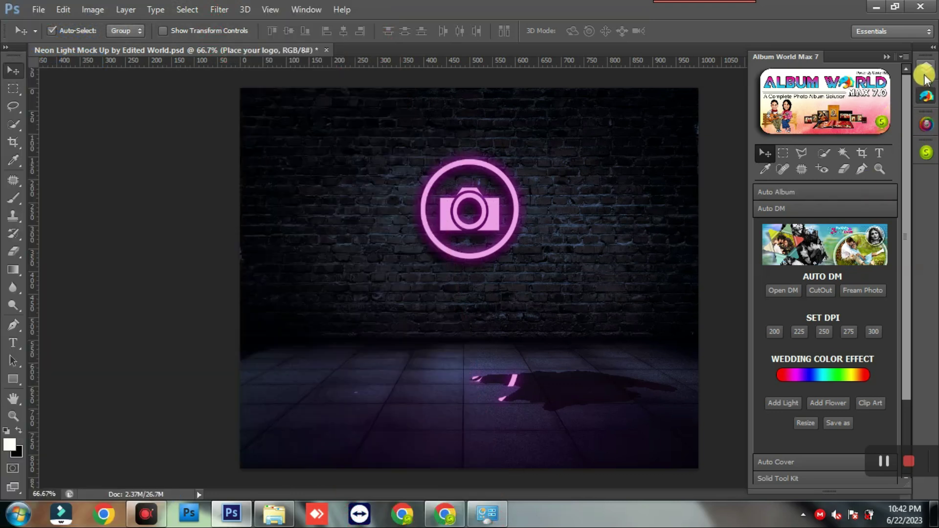
{"action": "left_click", "coordinate": [926, 75]}
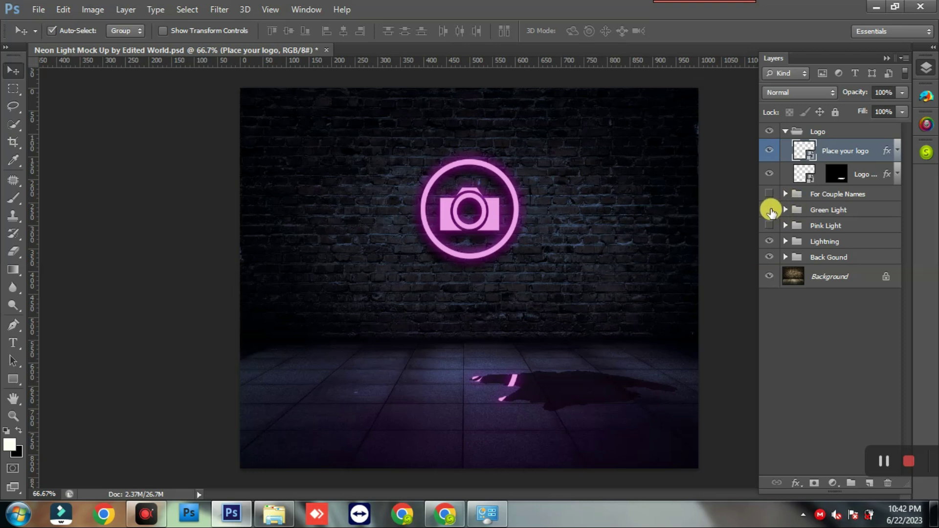
- Hide the camera logo and preview the green CLARA, pink neon and couple-names sign variants
{"action": "left_click", "coordinate": [770, 210]}
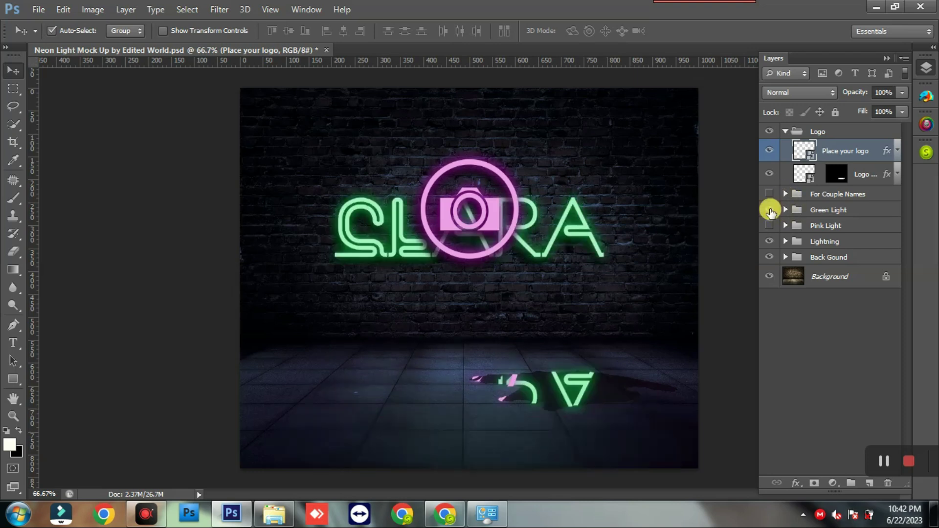
{"action": "left_click", "coordinate": [770, 151]}
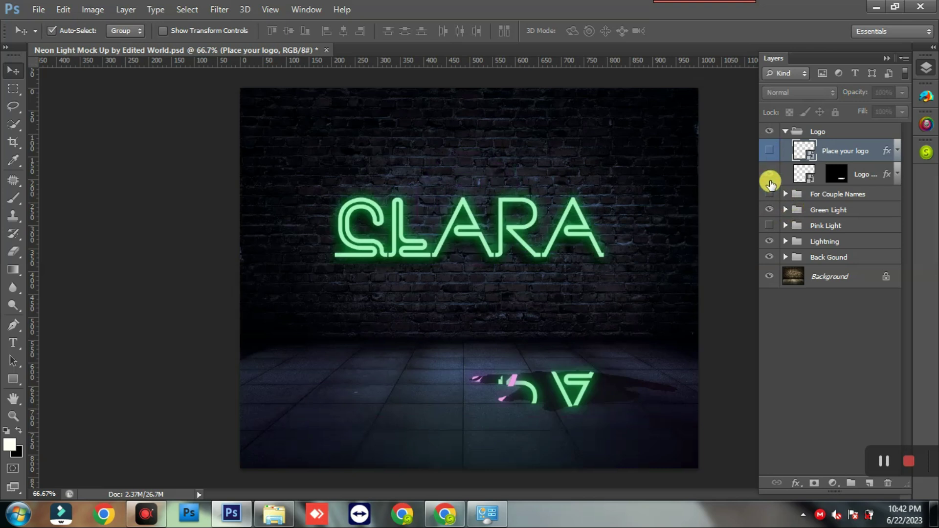
{"action": "left_click", "coordinate": [770, 210]}
{"action": "left_click", "coordinate": [769, 225]}
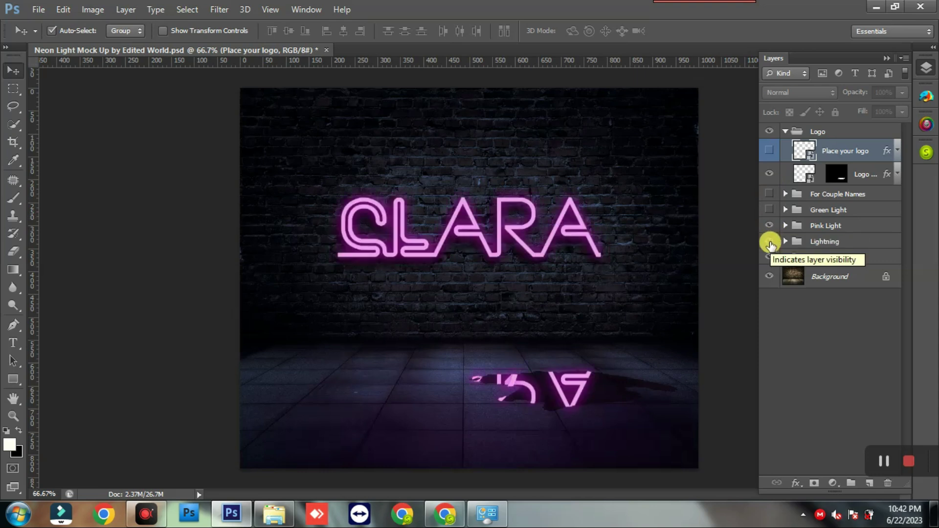
{"action": "left_click", "coordinate": [771, 228]}
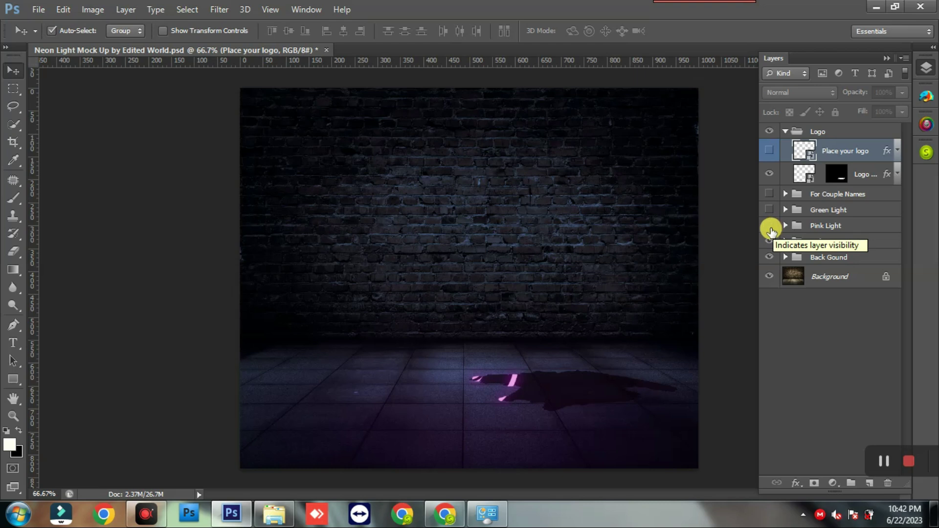
{"action": "left_click", "coordinate": [839, 193]}
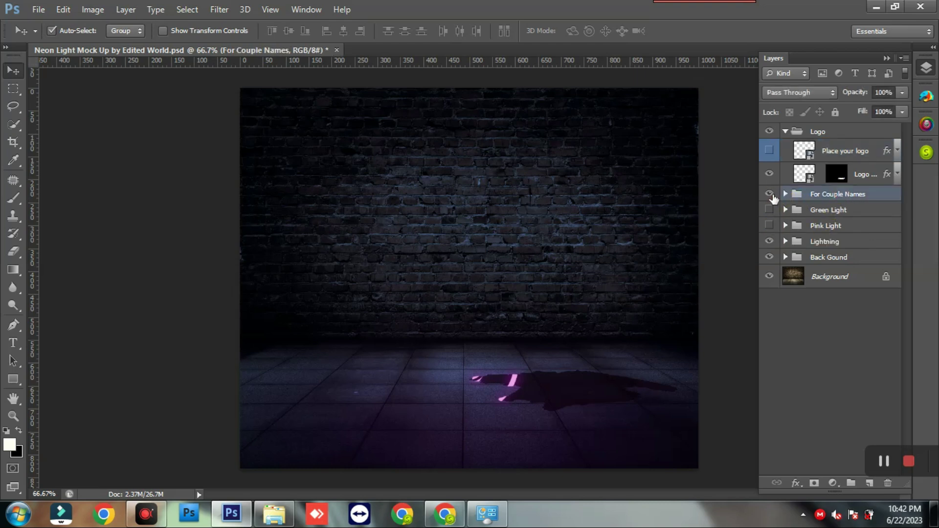
{"action": "left_click", "coordinate": [772, 197]}
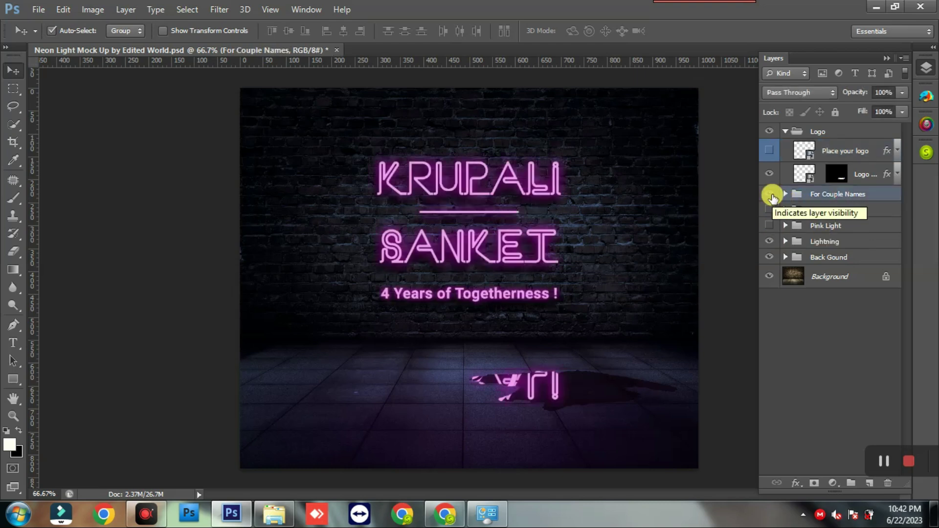
{"action": "left_click", "coordinate": [772, 195]}
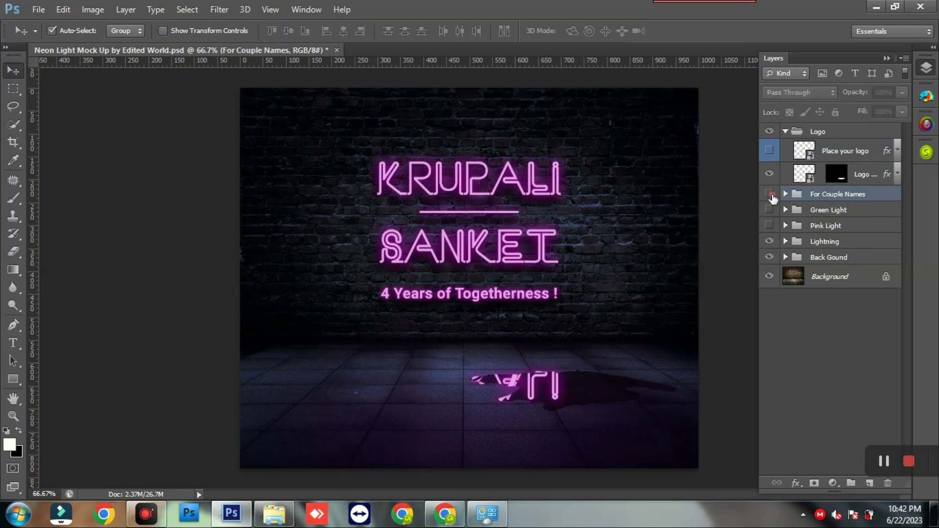
- Turn the green CLARA sign back on and expand the Green Light group to its layers
{"action": "left_click", "coordinate": [770, 210]}
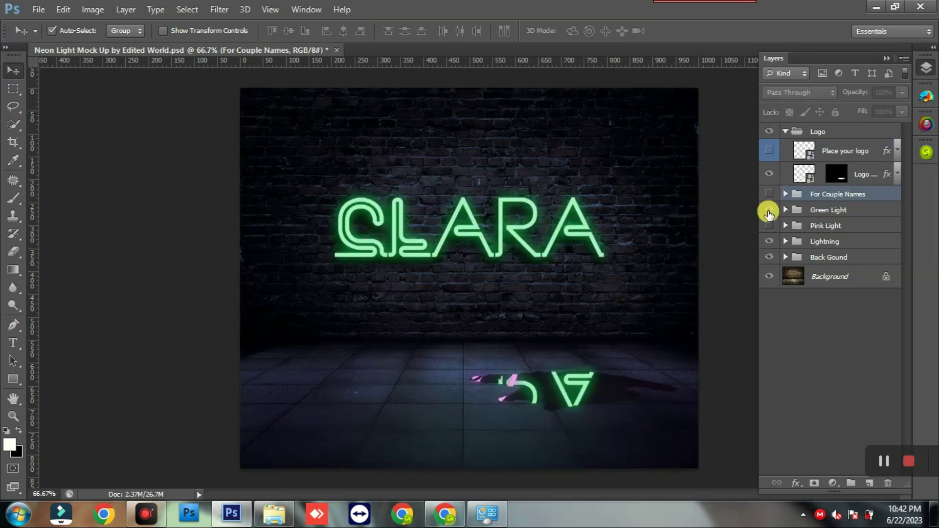
{"action": "left_click", "coordinate": [815, 211]}
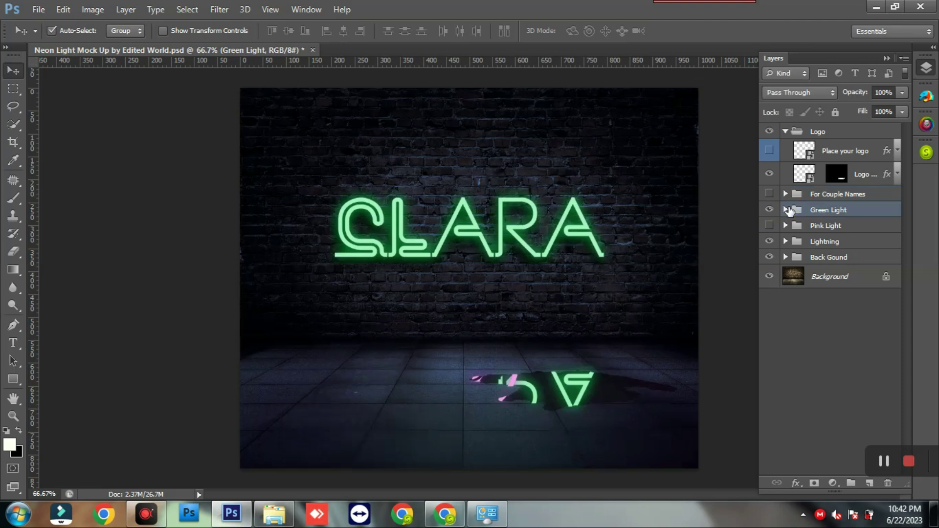
{"action": "left_click", "coordinate": [786, 209]}
{"action": "left_click", "coordinate": [847, 234]}
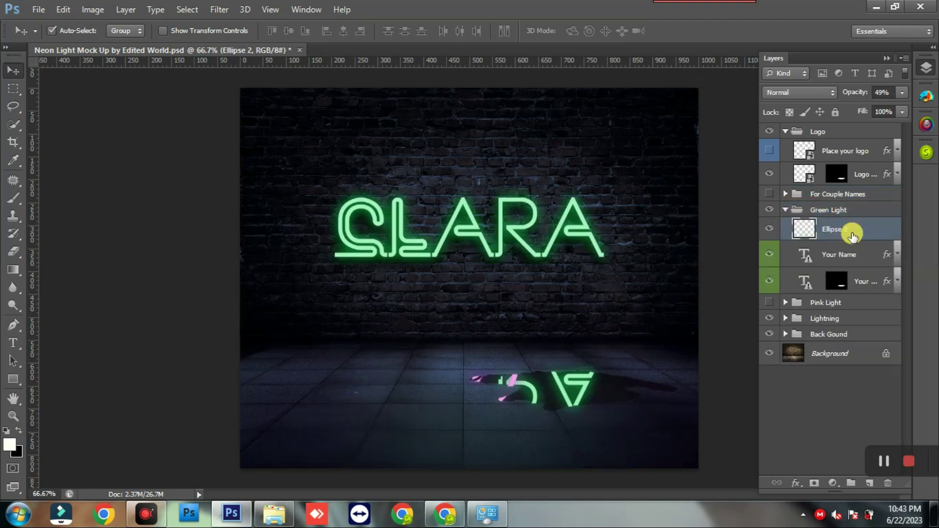
- Retype the Your Name text layer from CLARA to SENTY and commit the edit
{"action": "left_click", "coordinate": [832, 255]}
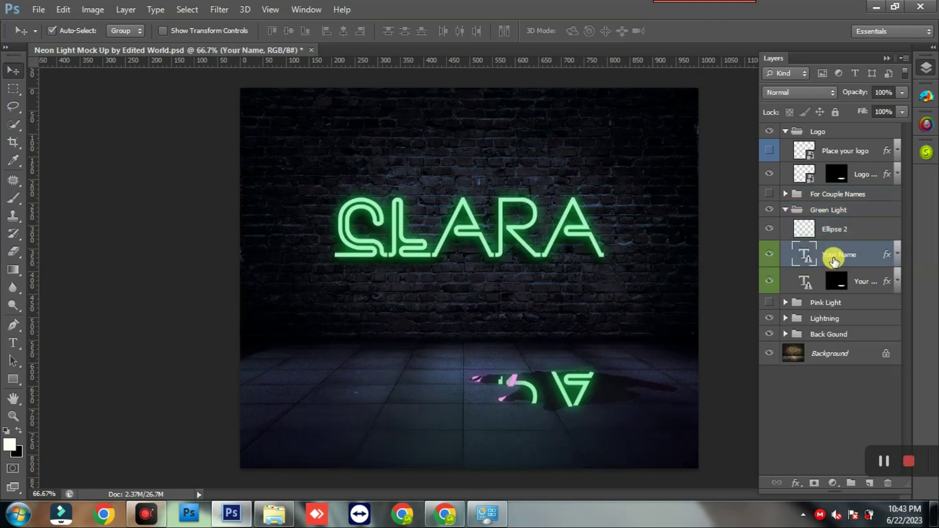
{"action": "double_click", "coordinate": [803, 260]}
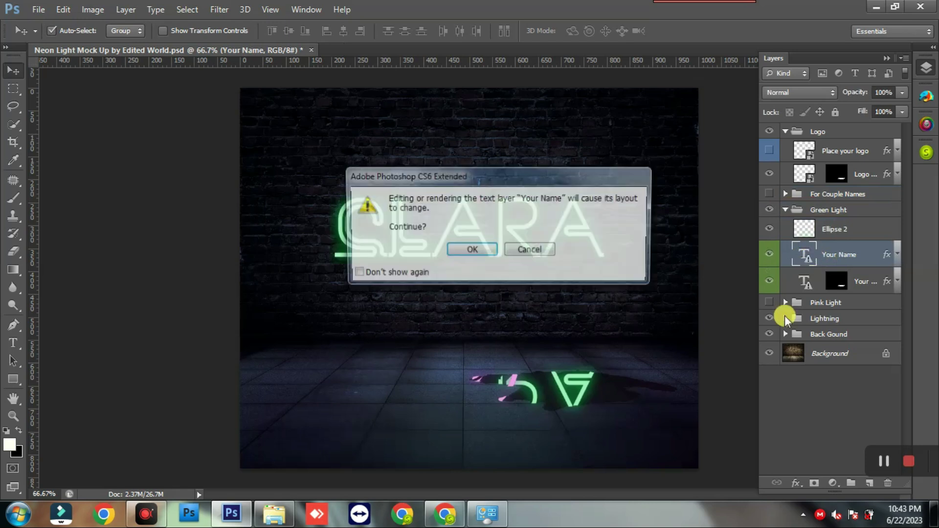
{"action": "left_click", "coordinate": [465, 253]}
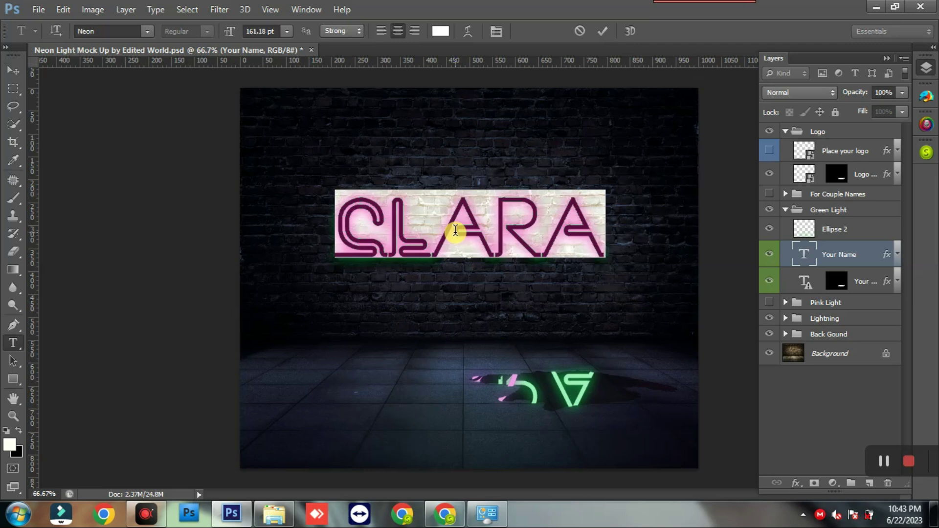
{"action": "type", "text": "SENTY"}
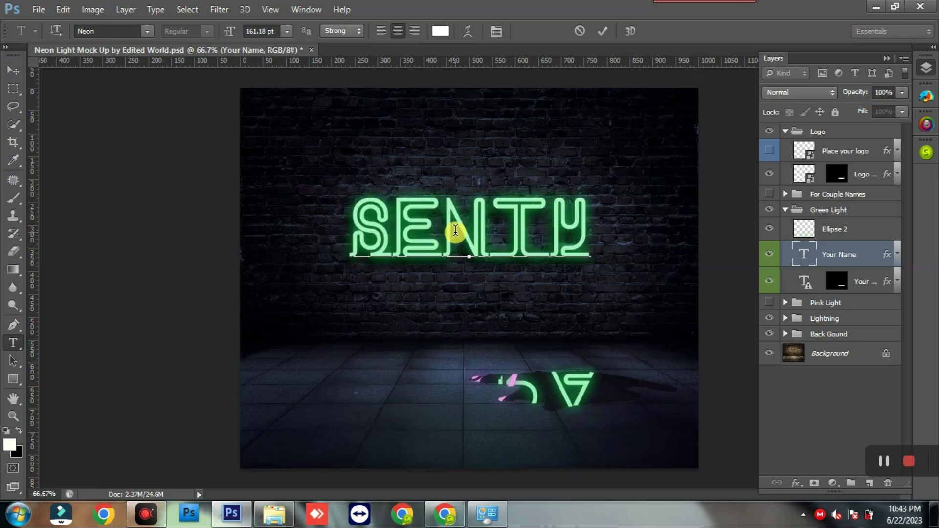
{"action": "left_click", "coordinate": [13, 70]}
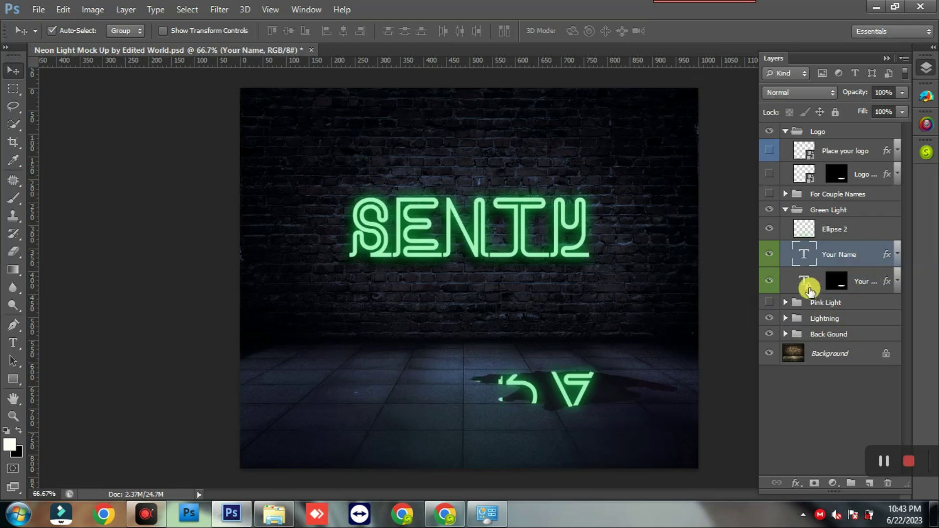
- Retype the Your Name - Reflaction text layer as SENTY and commit it
{"action": "double_click", "coordinate": [805, 282]}
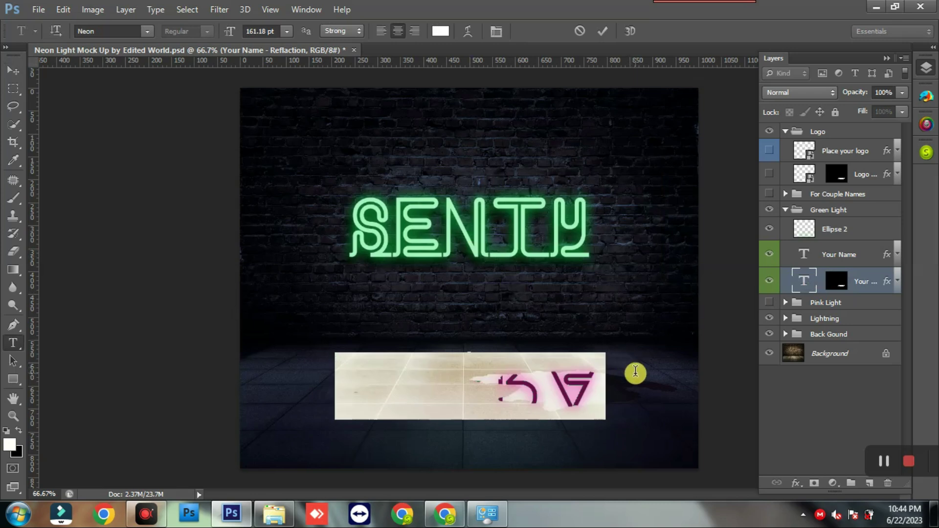
{"action": "type", "text": "SENTY"}
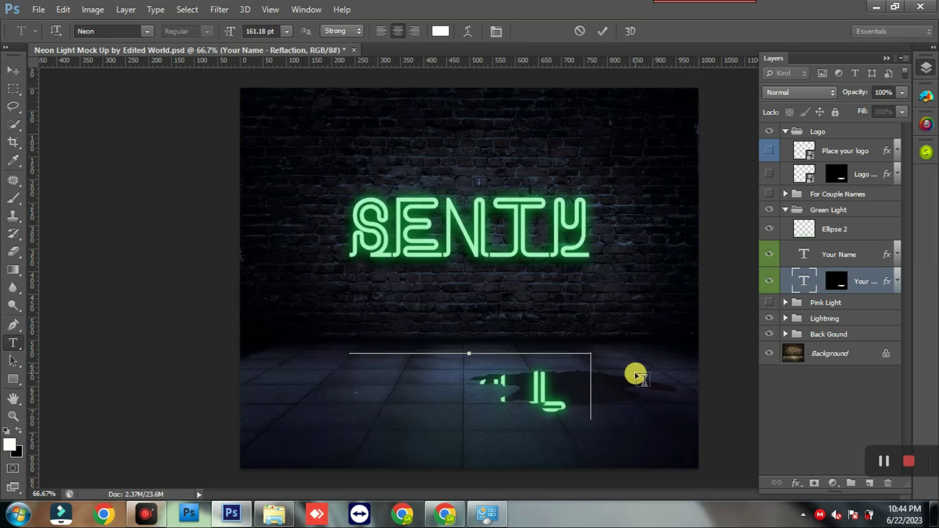
{"action": "left_click", "coordinate": [15, 72]}
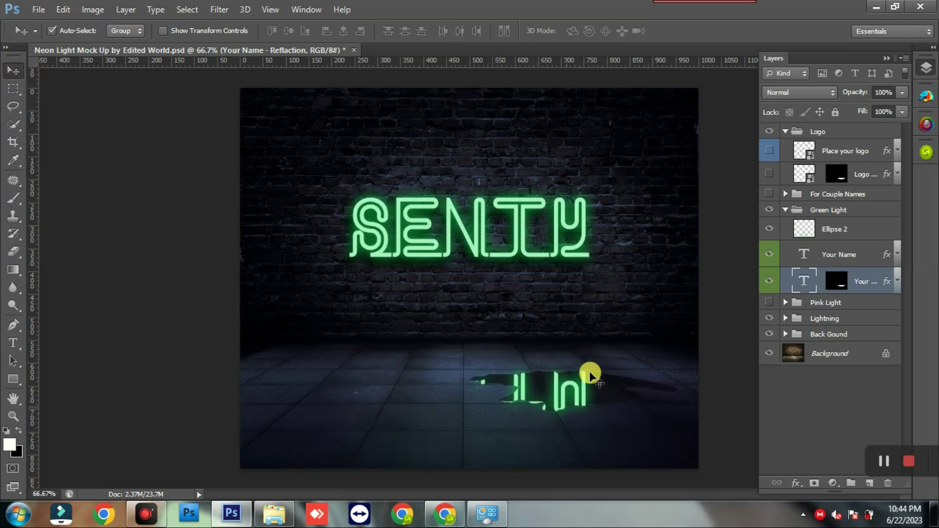
- Hide the Background layer, expand the Back Gound group, and toggle its Color Lookup grade off and on
{"action": "left_click", "coordinate": [771, 353]}
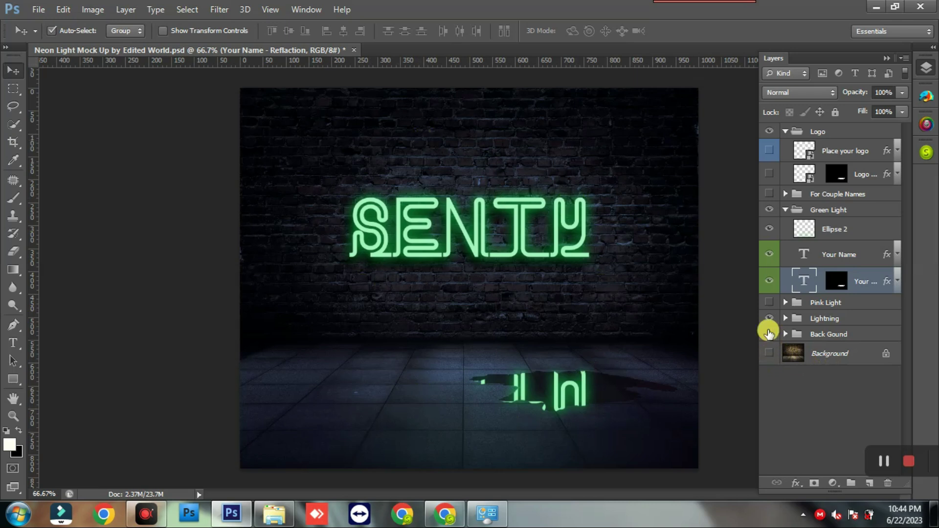
{"action": "left_click", "coordinate": [769, 334]}
{"action": "left_click", "coordinate": [786, 335]}
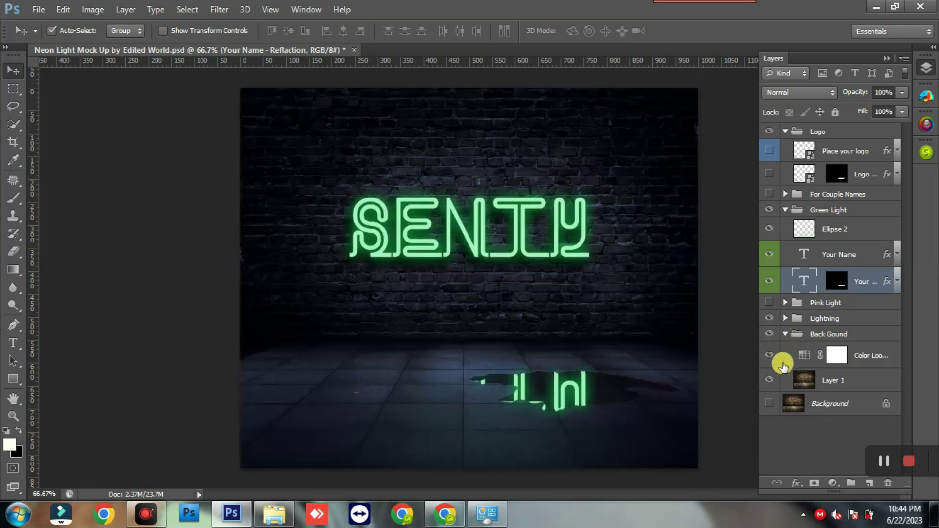
{"action": "left_click", "coordinate": [770, 357]}
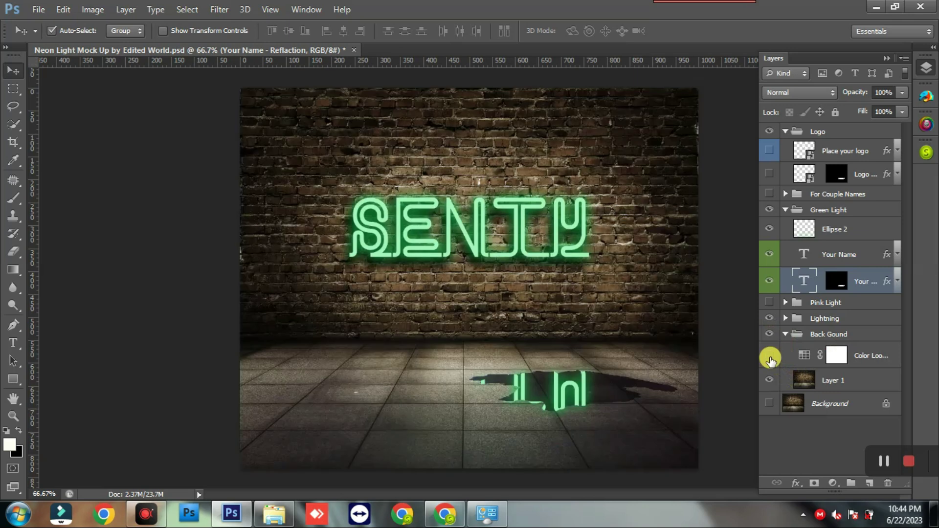
{"action": "left_click", "coordinate": [770, 357]}
- Dock the Color Lookup properties and try filmstock_50, Moonlight and further 3DLUT presets toward TealOrange
{"action": "double_click", "coordinate": [792, 357]}
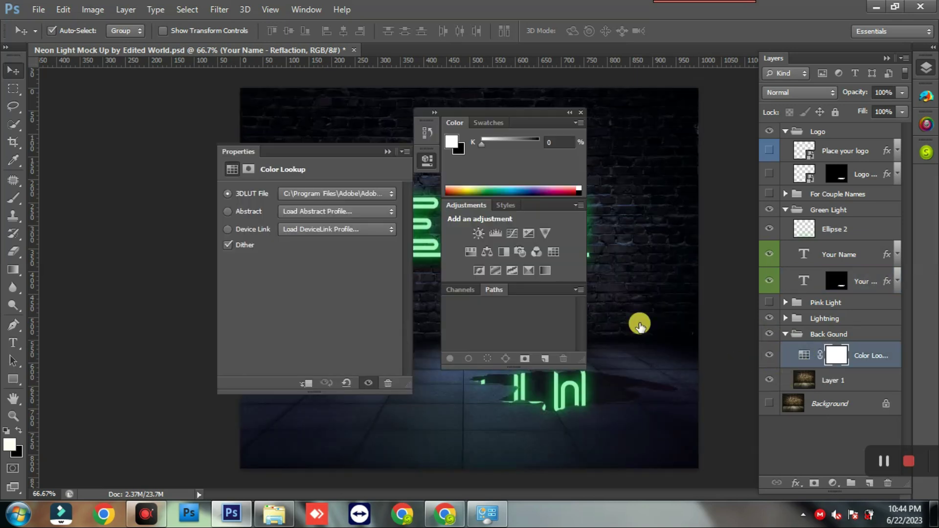
{"action": "left_click_drag", "start_coordinate": [502, 112], "coordinate": [885, 147]}
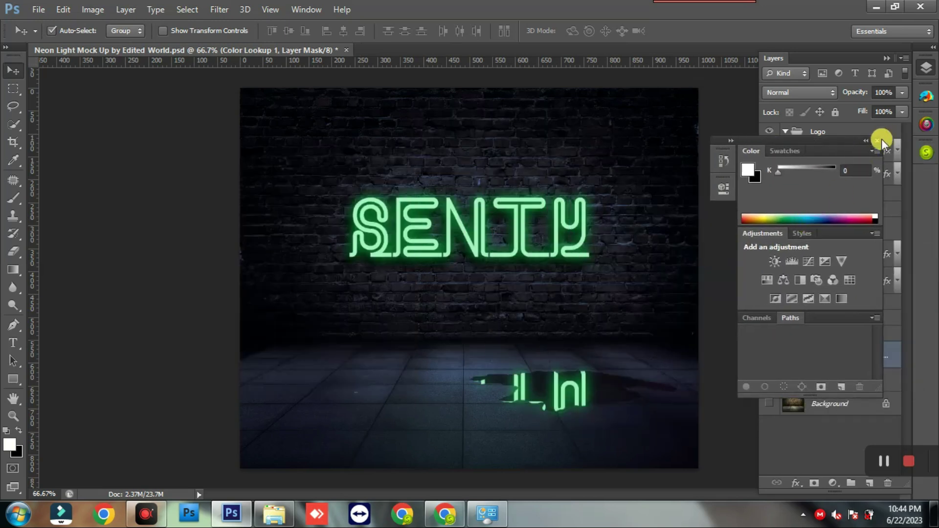
{"action": "double_click", "coordinate": [795, 361]}
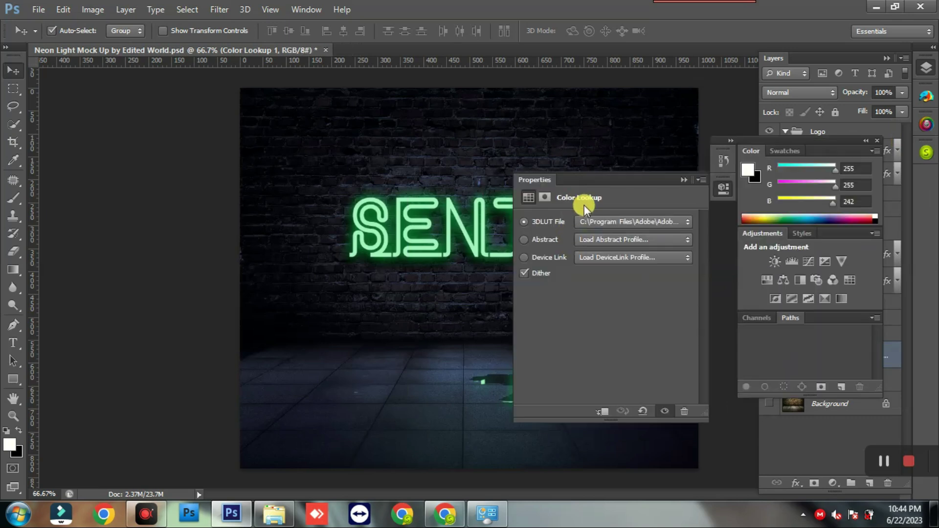
{"action": "left_click_drag", "start_coordinate": [661, 179], "coordinate": [821, 216]}
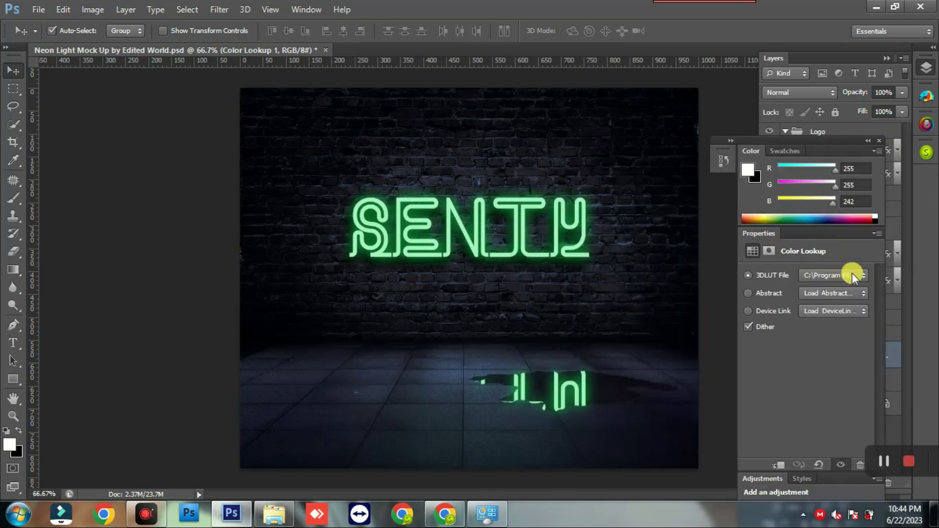
{"action": "left_click", "coordinate": [852, 274]}
{"action": "left_click", "coordinate": [796, 170]}
{"action": "left_click", "coordinate": [847, 282]}
{"action": "left_click", "coordinate": [832, 224]}
{"action": "key", "text": "Down"}
{"action": "key", "text": "Down"}
{"action": "key", "text": "Down"}
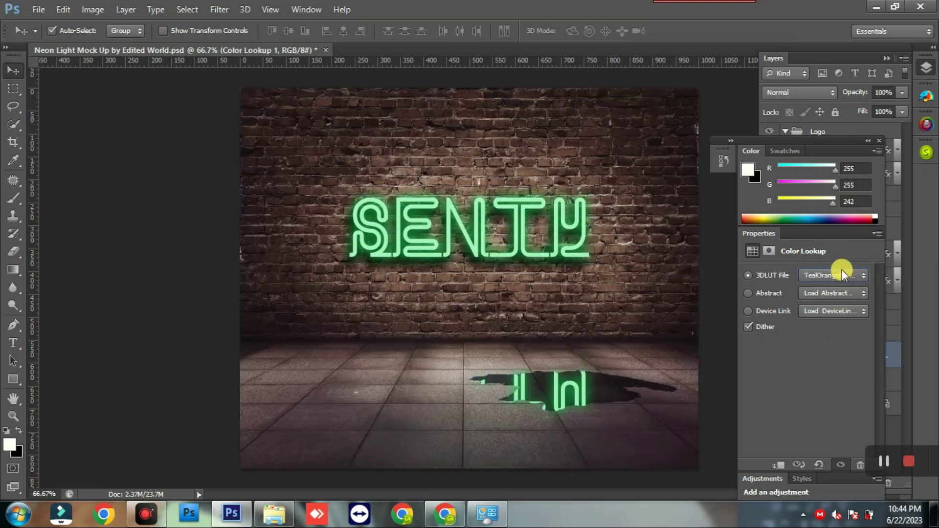